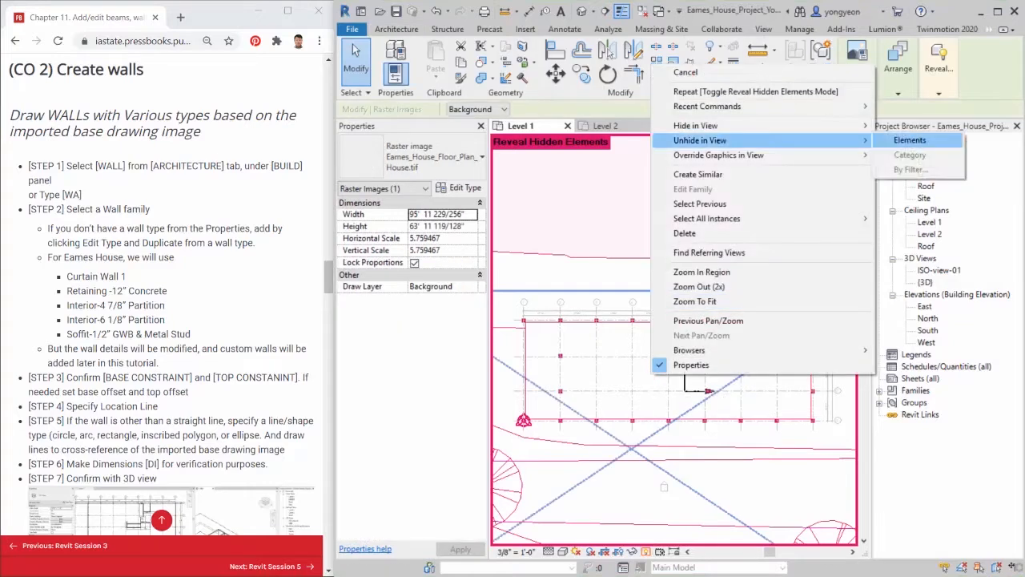
# Unhide the imported floor plan image in the Level 1 view and turn off Reveal Hidden Elements mode
pyautogui.click(910, 140)
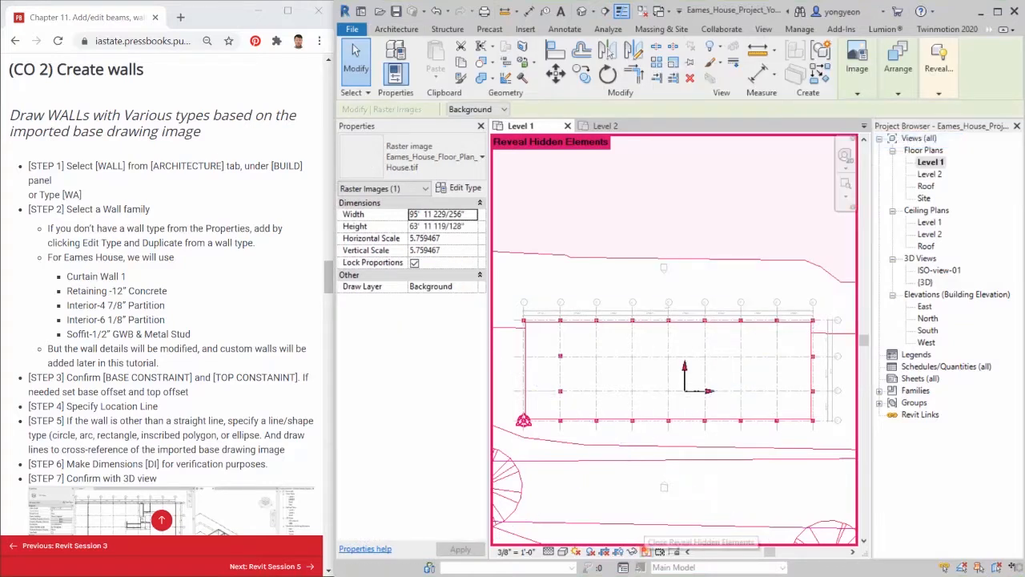
pyautogui.click(646, 551)
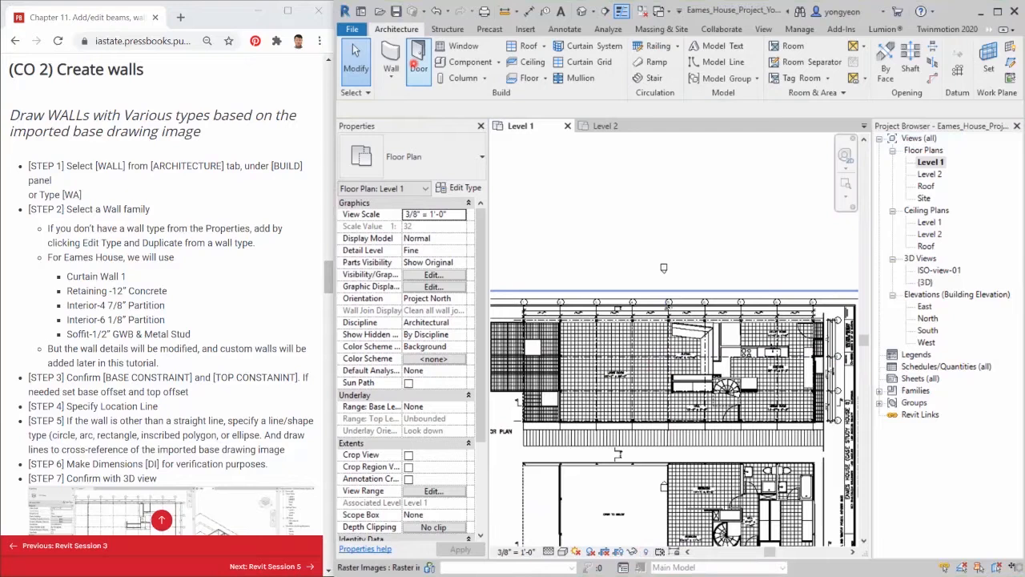
# Start the Wall command with the wall type Retaining - 12" Concrete
pyautogui.press('w')
pyautogui.press('a')
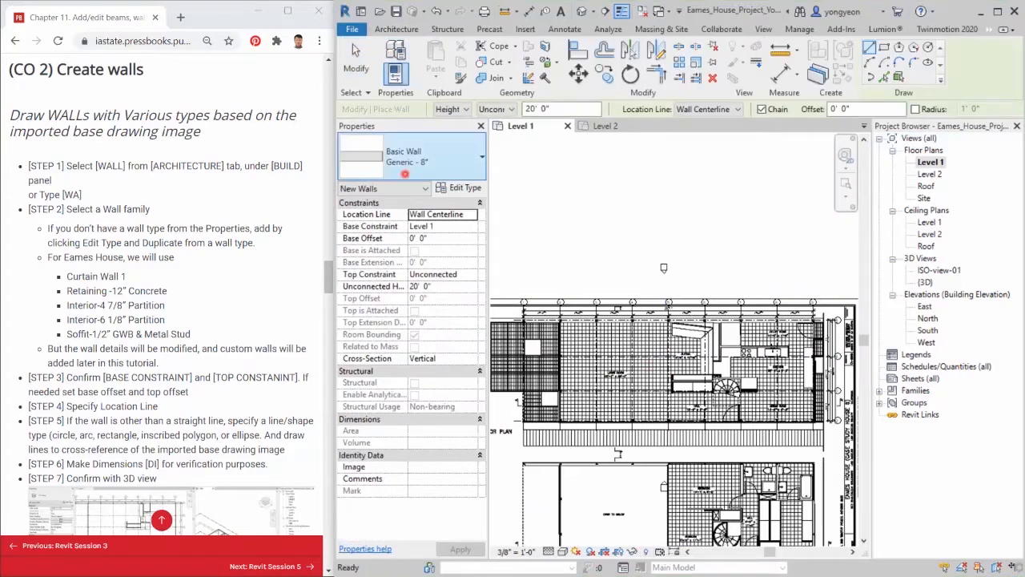
pyautogui.click(405, 174)
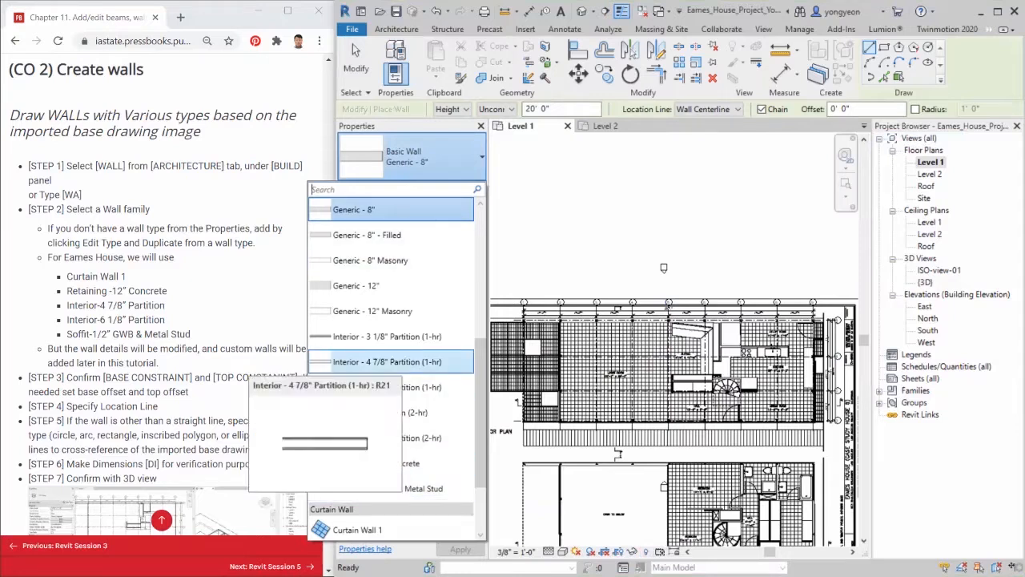
pyautogui.click(393, 361)
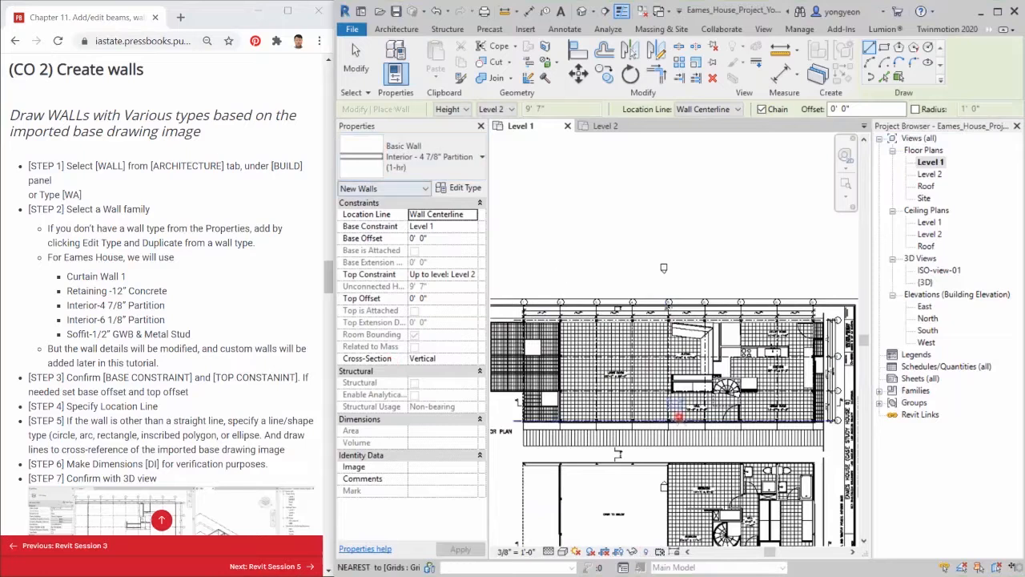
pyautogui.scroll(3, 745, 337)
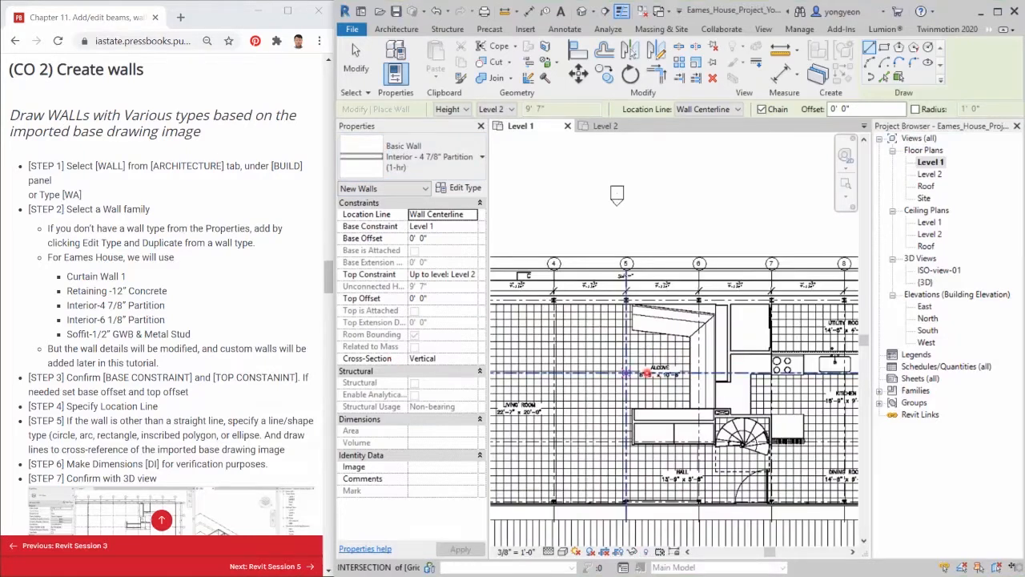
pyautogui.click(433, 156)
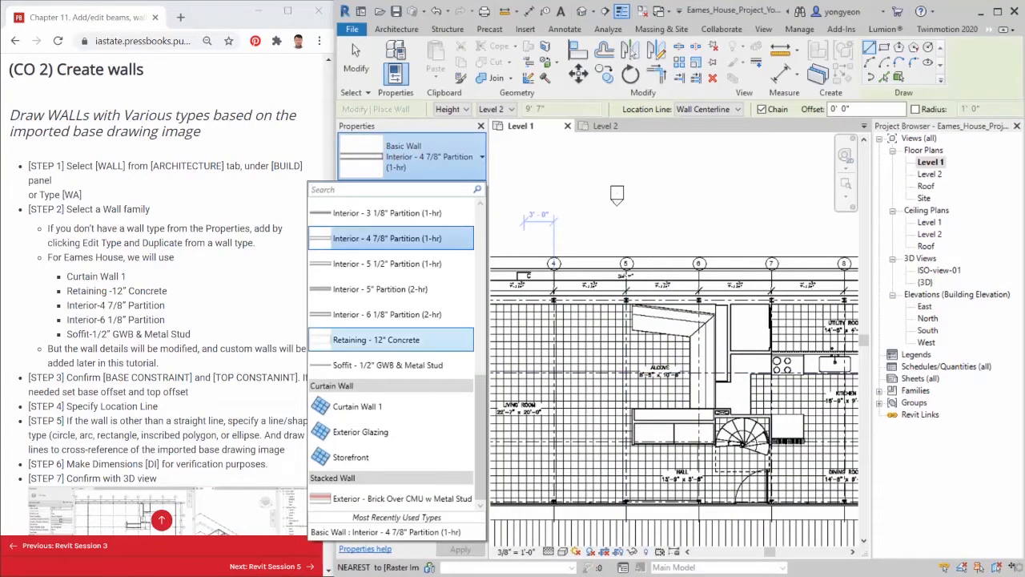
pyautogui.click(376, 340)
# Draw the concrete retaining wall along grid A, from just east of grid 1 west to the drawing's inner border line
pyautogui.scroll(-1, 801, 373)
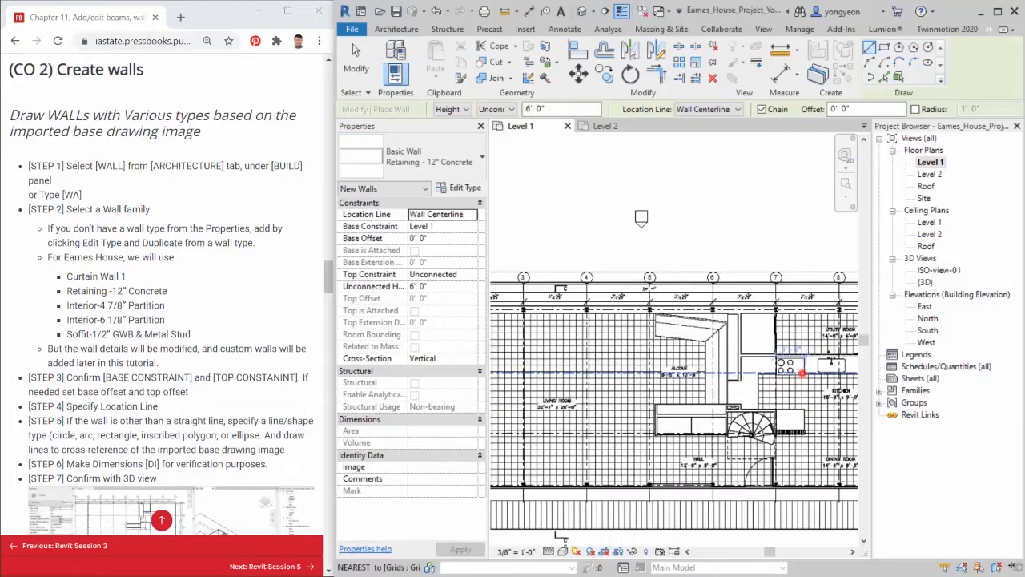
pyautogui.scroll(6, 593, 310)
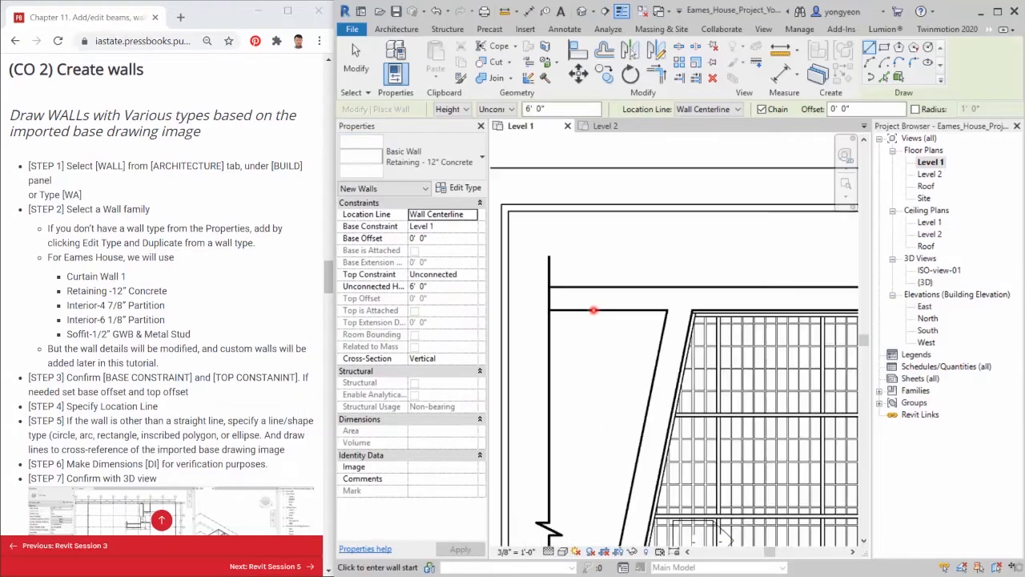
pyautogui.scroll(-4, 544, 298)
pyautogui.moveTo(715, 323); pyautogui.dragTo(577, 345, button='middle')
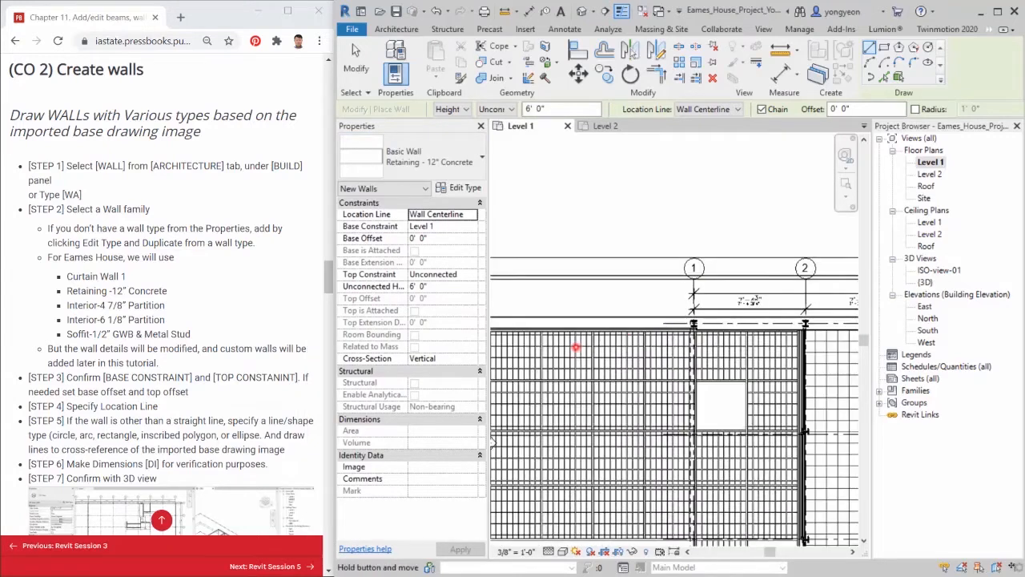
pyautogui.scroll(6, 705, 329)
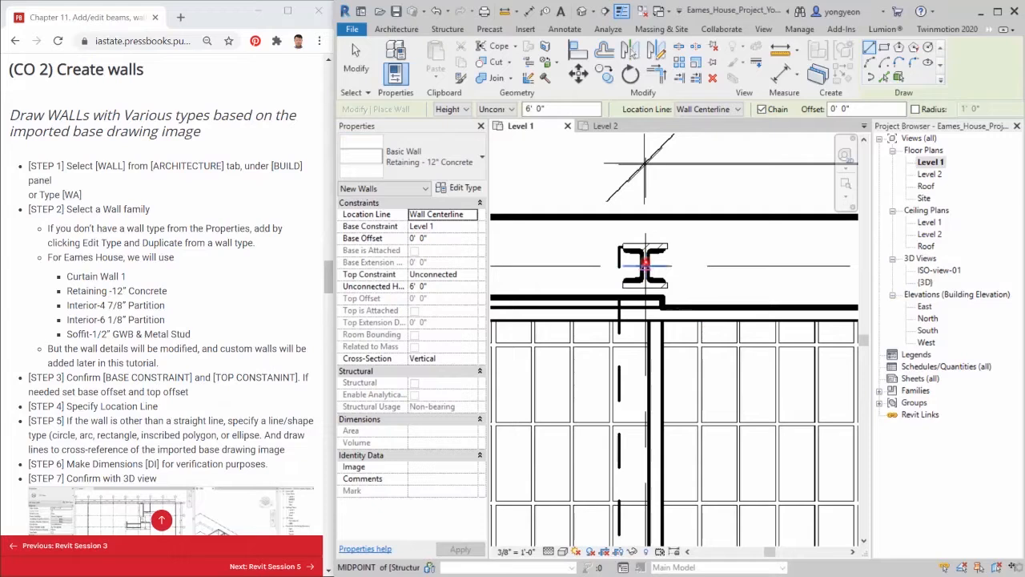
pyautogui.click(733, 268)
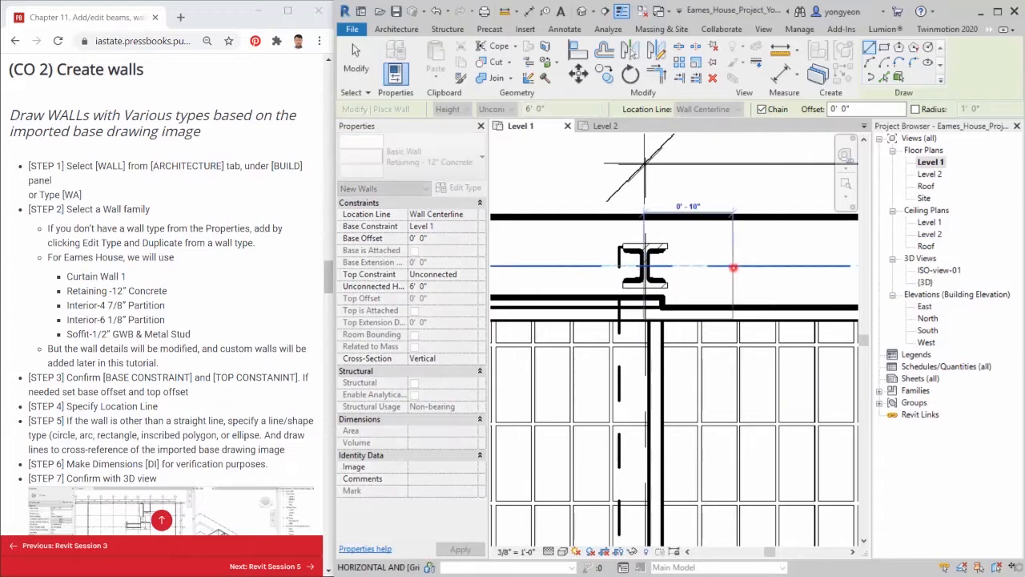
pyautogui.scroll(-8, 840, 270)
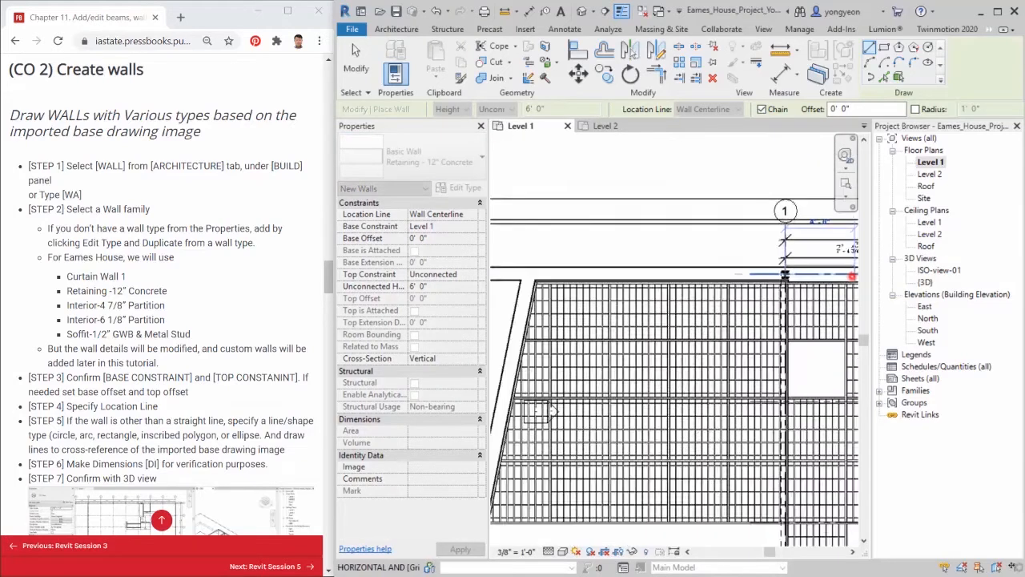
pyautogui.scroll(3, 679, 276)
pyautogui.scroll(2, 673, 276)
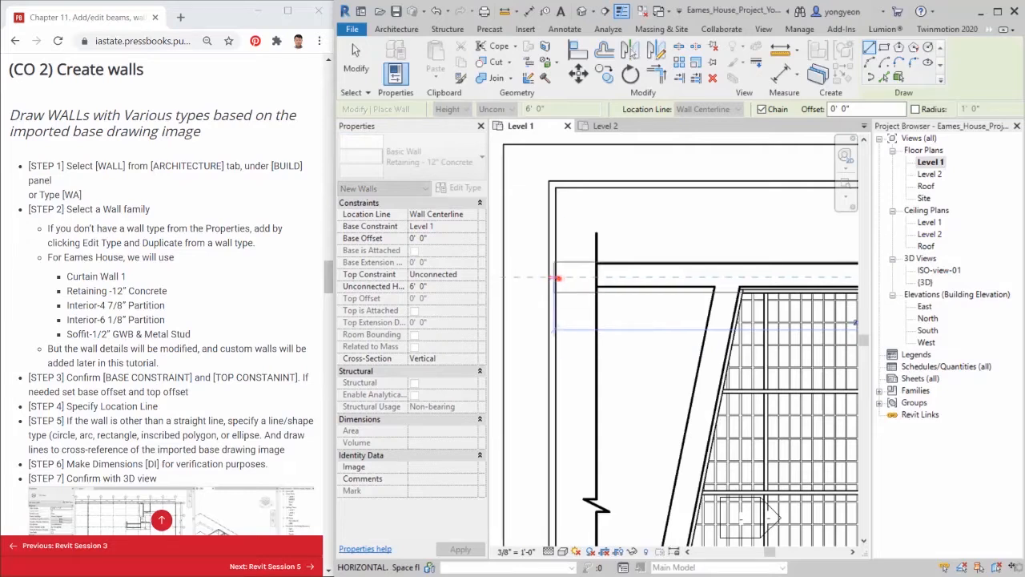
pyautogui.click(558, 278)
pyautogui.press('Escape')
pyautogui.press('Escape')
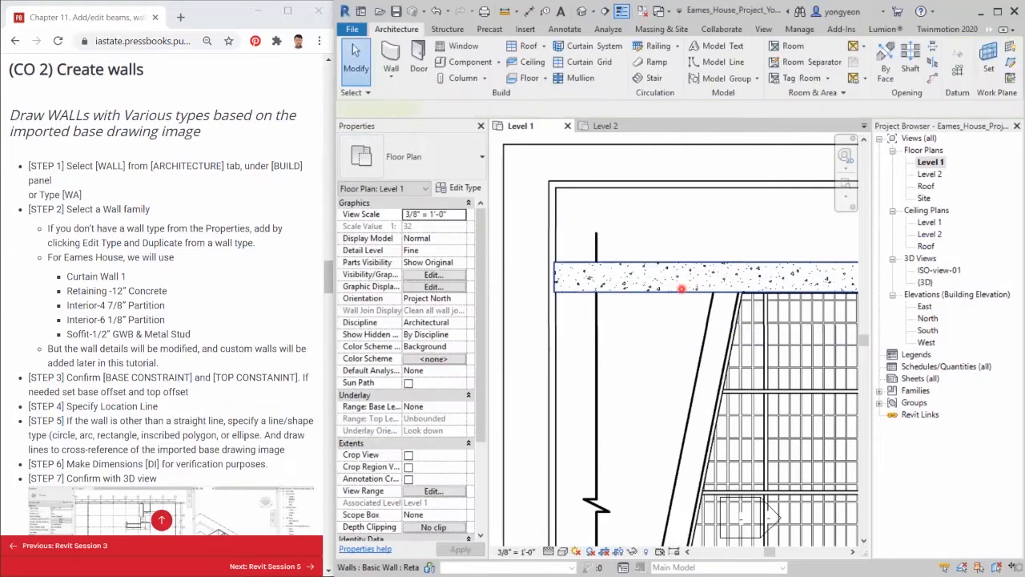
# Stretch the retaining wall's east end along grid A to just past grid 2, about 29' 6" long
pyautogui.click(682, 289)
pyautogui.scroll(-2, 702, 292)
pyautogui.moveTo(796, 300); pyautogui.dragTo(556, 320, button='middle')
pyautogui.moveTo(696, 306); pyautogui.dragTo(828, 306)
pyautogui.moveTo(745, 321); pyautogui.dragTo(503, 356, button='middle')
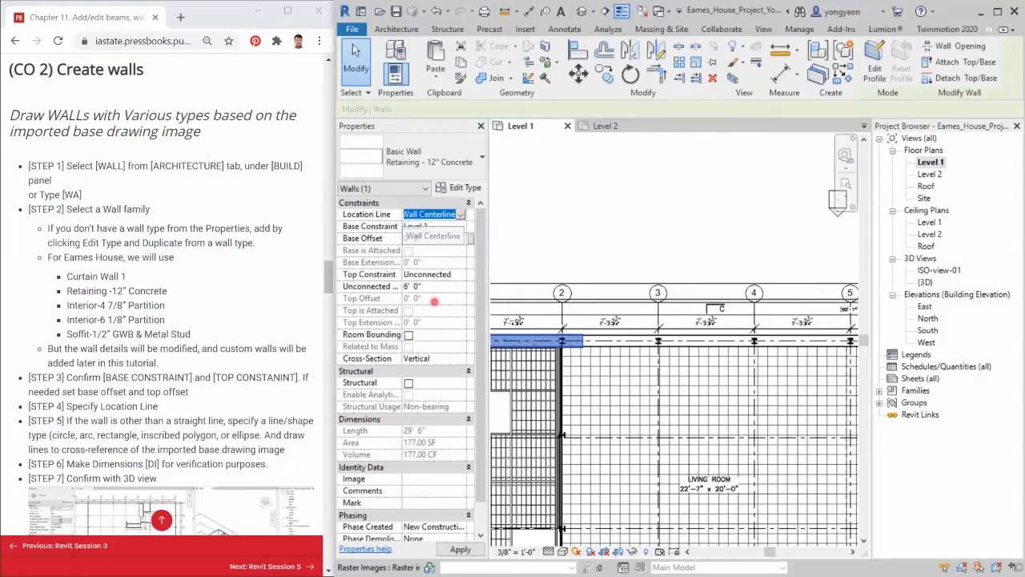
# Set the retaining wall's base constraint to Ground and its top constraint to Up to level: Level 2
pyautogui.click(455, 277)
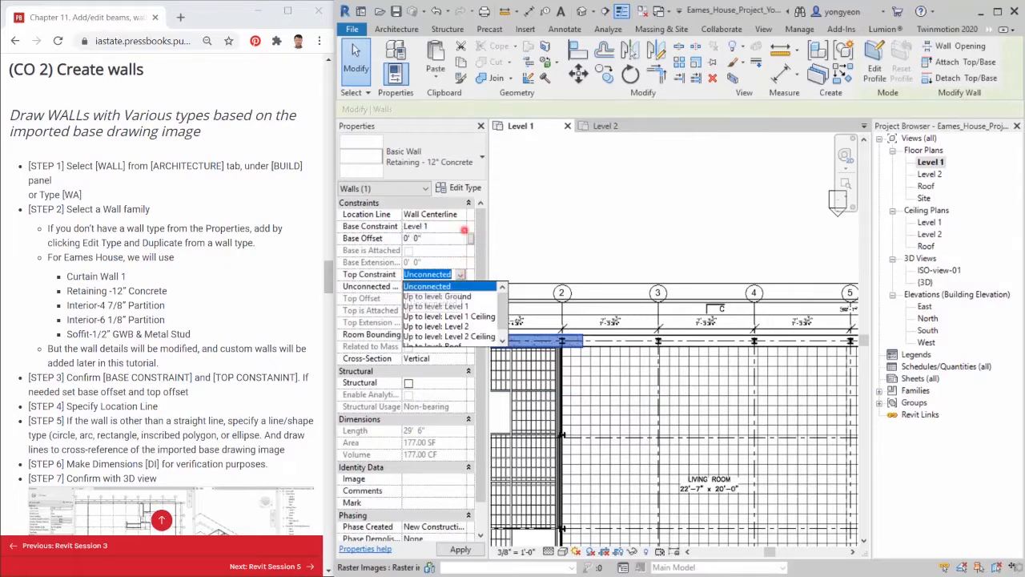
pyautogui.click(464, 230)
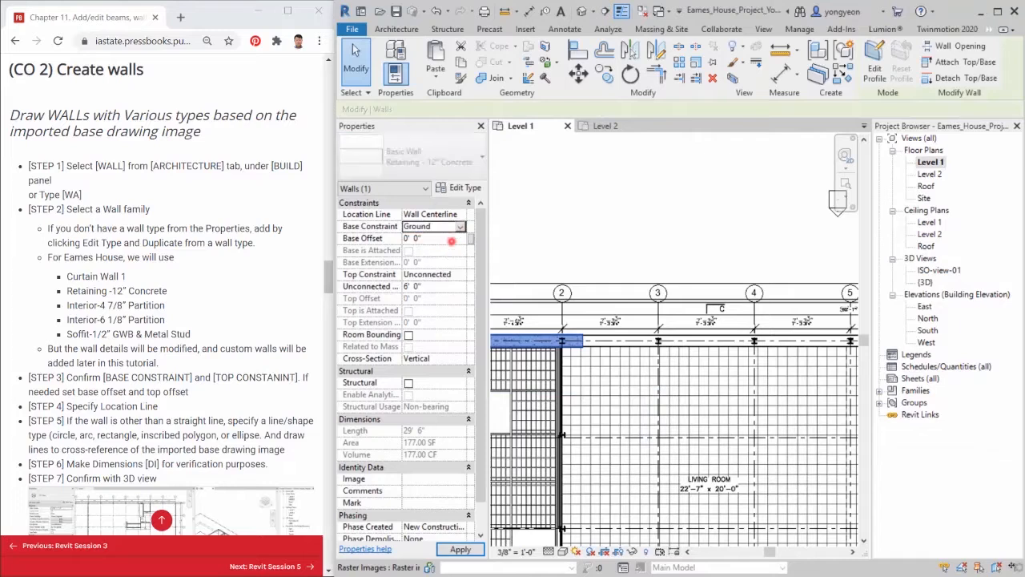
pyautogui.click(458, 275)
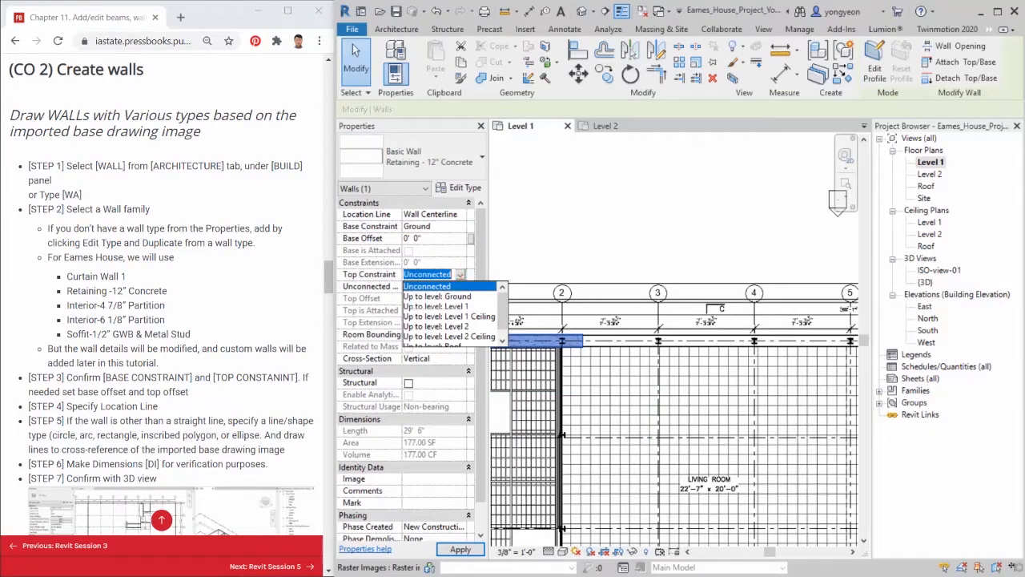
pyautogui.click(438, 326)
# Extend the retaining wall's east end along grid A to just beyond grid 9
pyautogui.moveTo(583, 340); pyautogui.dragTo(754, 341)
pyautogui.moveTo(803, 353); pyautogui.dragTo(606, 425, button='middle')
pyautogui.scroll(-1, 607, 426)
pyautogui.moveTo(574, 418); pyautogui.dragTo(826, 419)
pyautogui.moveTo(838, 429); pyautogui.dragTo(577, 423, button='middle')
pyautogui.scroll(2, 576, 422)
pyautogui.moveTo(548, 397); pyautogui.dragTo(765, 396)
pyautogui.scroll(2, 716, 400)
pyautogui.press('Escape')
pyautogui.scroll(-5, 706, 442)
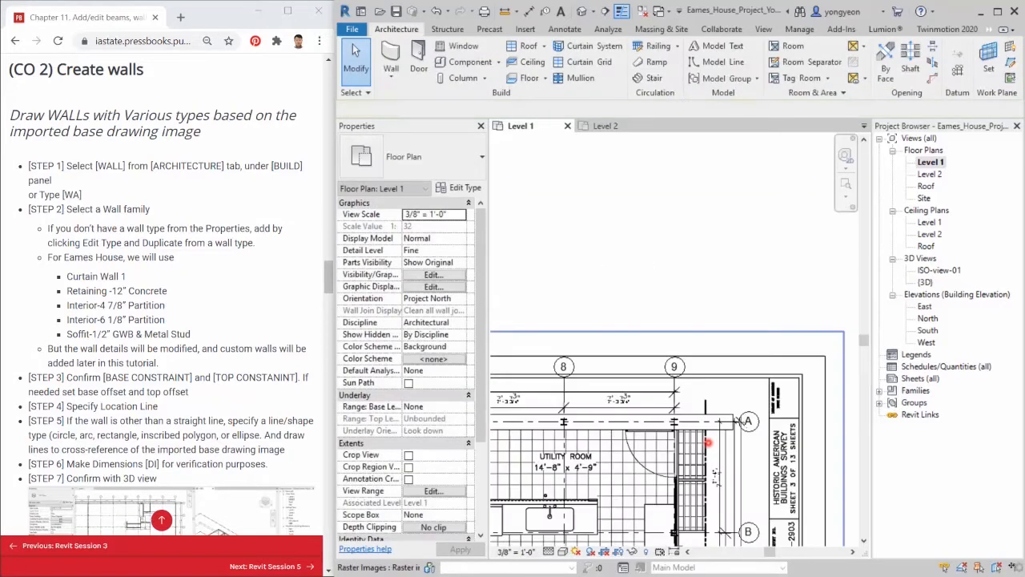
# Draw an Interior - 4 7/8" Partition (1-hr) wall from the concrete wall down the alcove's east side, between grids 6 and 7
pyautogui.moveTo(517, 442); pyautogui.dragTo(623, 412, button='middle')
pyautogui.scroll(2, 622, 412)
pyautogui.scroll(4, 761, 384)
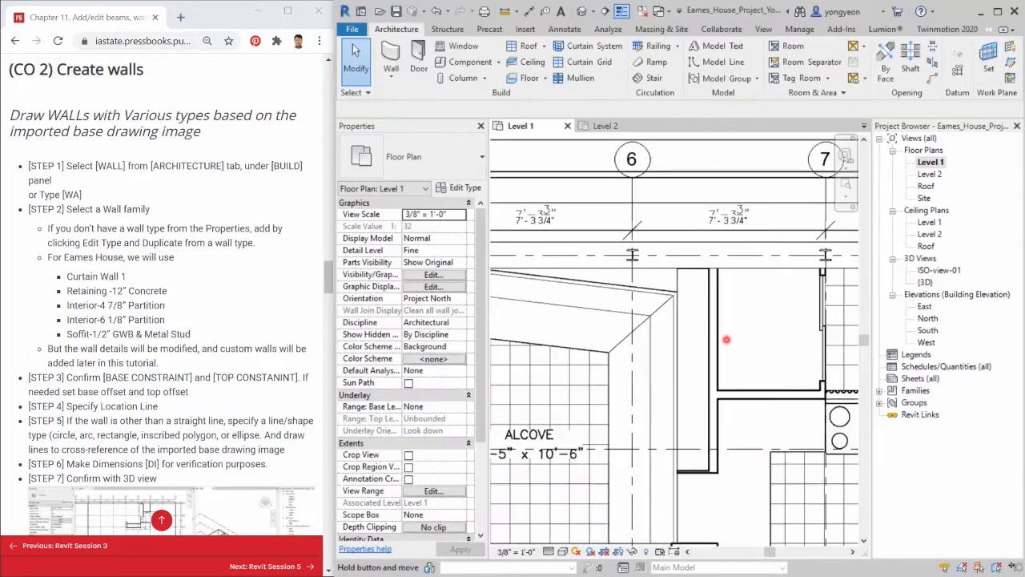
pyautogui.click(391, 58)
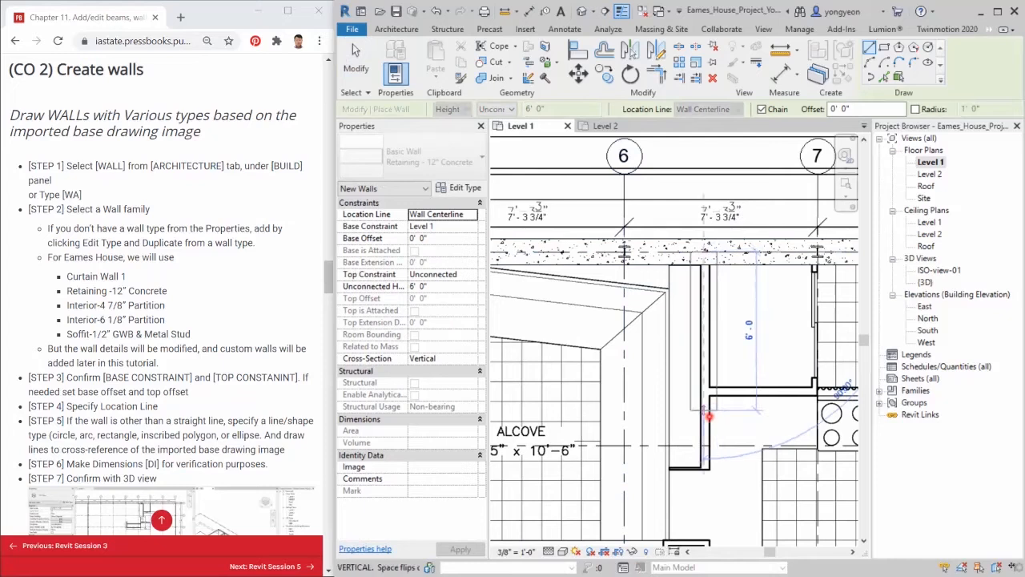
pyautogui.click(412, 156)
pyautogui.click(400, 222)
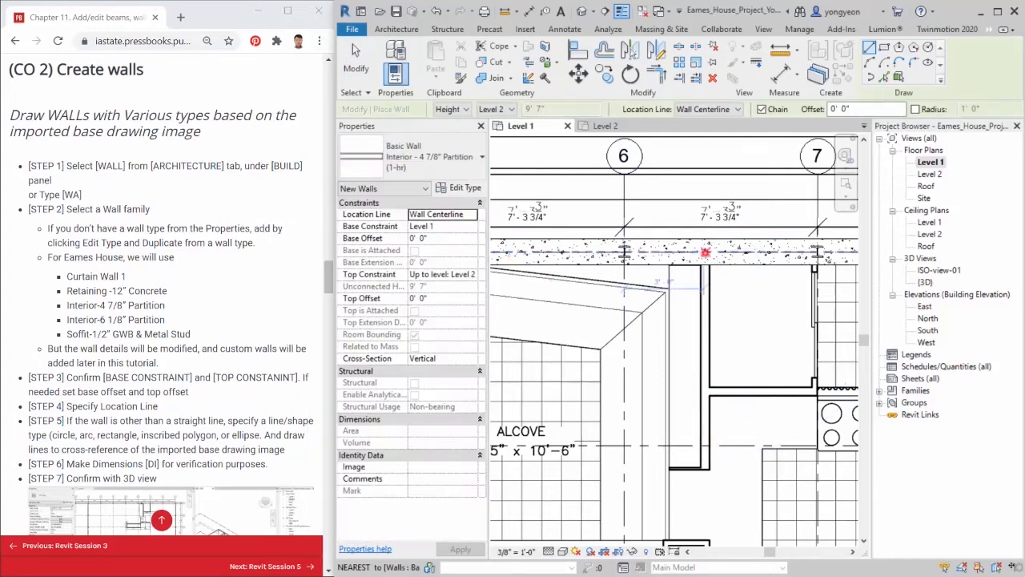
pyautogui.click(706, 251)
pyautogui.scroll(2, 707, 456)
pyautogui.click(705, 481)
pyautogui.press('Escape')
# Draw a horizontal 4 7/8" partition from the alcove's vertical partition east to grid 7
pyautogui.moveTo(742, 378); pyautogui.dragTo(632, 470, button='middle')
pyautogui.click(589, 416)
pyautogui.click(812, 414)
pyautogui.press('Escape')
pyautogui.press('Escape')
# Set the wall type to Soffit - 1/2" GWB & Metal Stud and start a wall at the concrete wall on grid 7
pyautogui.click(391, 58)
pyautogui.click(446, 178)
pyautogui.scroll(1, 393, 336)
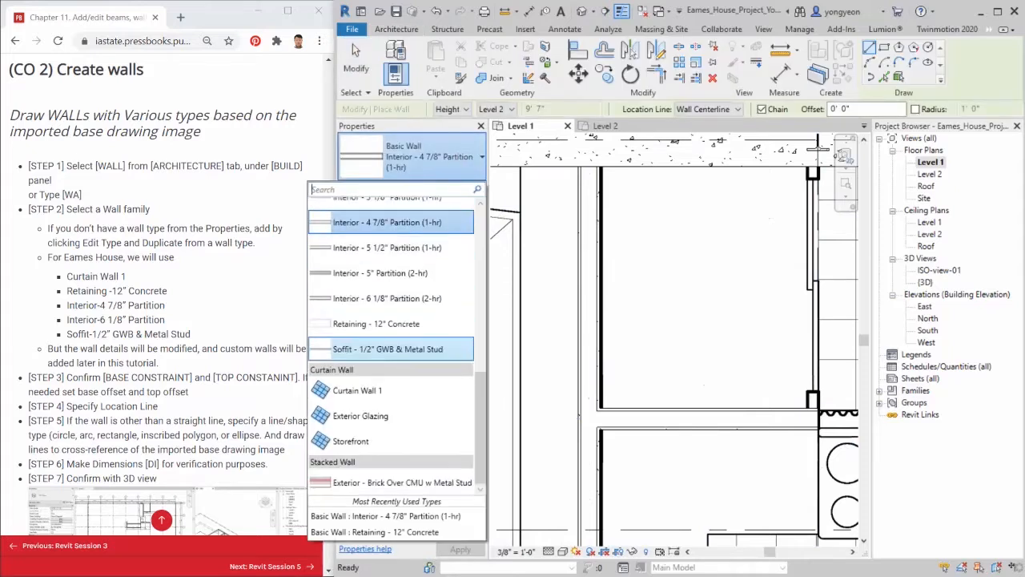
pyautogui.click(384, 381)
pyautogui.click(818, 154)
pyautogui.press('Escape')
pyautogui.moveTo(777, 341); pyautogui.dragTo(742, 347, button='middle')
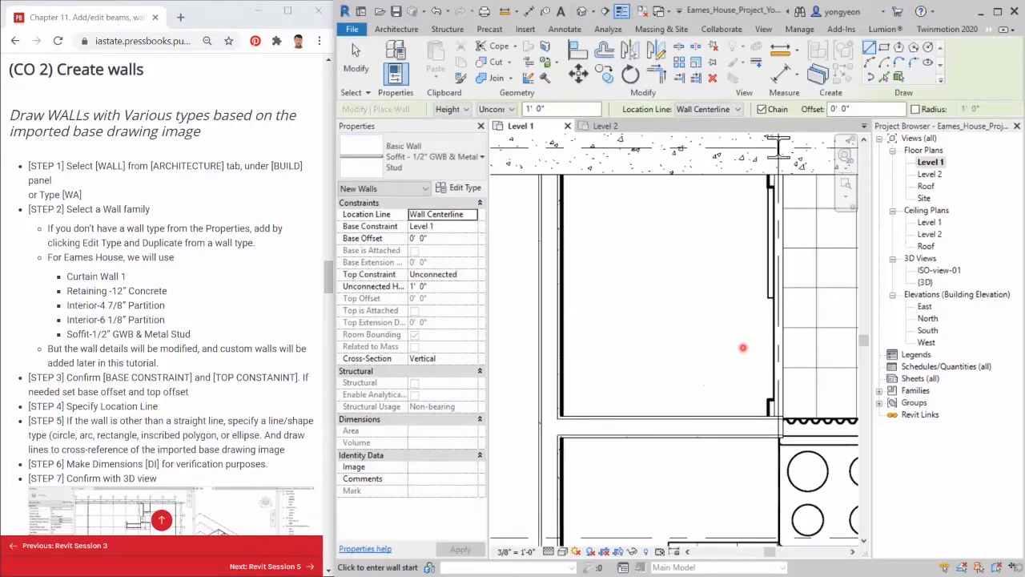
pyautogui.press('Escape')
# Draw a short horizontal soffit wall from the lower end of the alcove's vertical partition west across the traced double line
pyautogui.scroll(-3, 530, 425)
pyautogui.moveTo(576, 421); pyautogui.dragTo(712, 400, button='middle')
pyautogui.scroll(2, 670, 453)
pyautogui.press('w')
pyautogui.press('a')
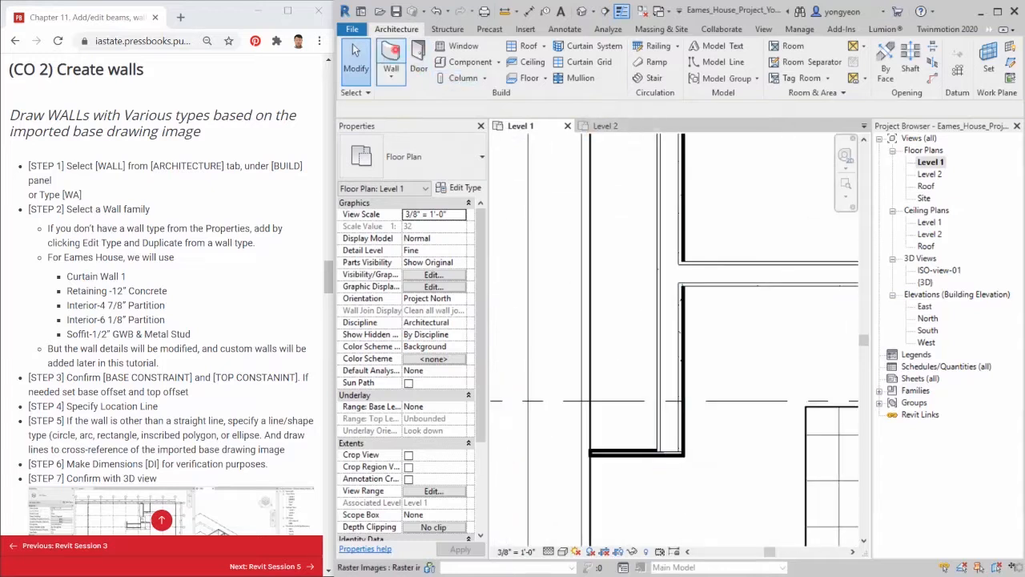
pyautogui.click(673, 454)
pyautogui.click(585, 453)
pyautogui.press('Escape')
pyautogui.press('Escape')
pyautogui.moveTo(586, 455); pyautogui.dragTo(565, 486, button='middle')
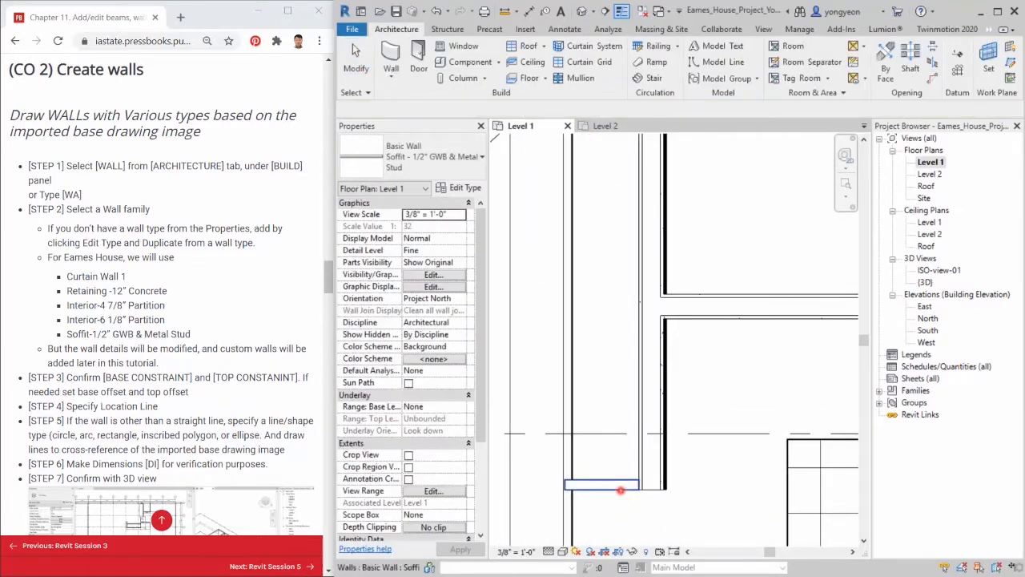
# Stretch the short soffit wall's east end into the alcove's vertical partition
pyautogui.click(621, 488)
pyautogui.scroll(2, 631, 491)
pyautogui.moveTo(646, 477); pyautogui.dragTo(668, 477)
pyautogui.press('Escape')
# Draw a vertical soffit wall about 3' 8" long at the west end of the built-in between the alcove and the hall
pyautogui.scroll(-3, 666, 495)
pyautogui.scroll(-1, 666, 496)
pyautogui.moveTo(715, 366); pyautogui.dragTo(661, 264, button='middle')
pyautogui.scroll(-2, 661, 264)
pyautogui.moveTo(660, 343); pyautogui.dragTo(718, 334, button='middle')
pyautogui.moveTo(647, 413); pyautogui.dragTo(864, 299, button='middle')
pyautogui.click(389, 53)
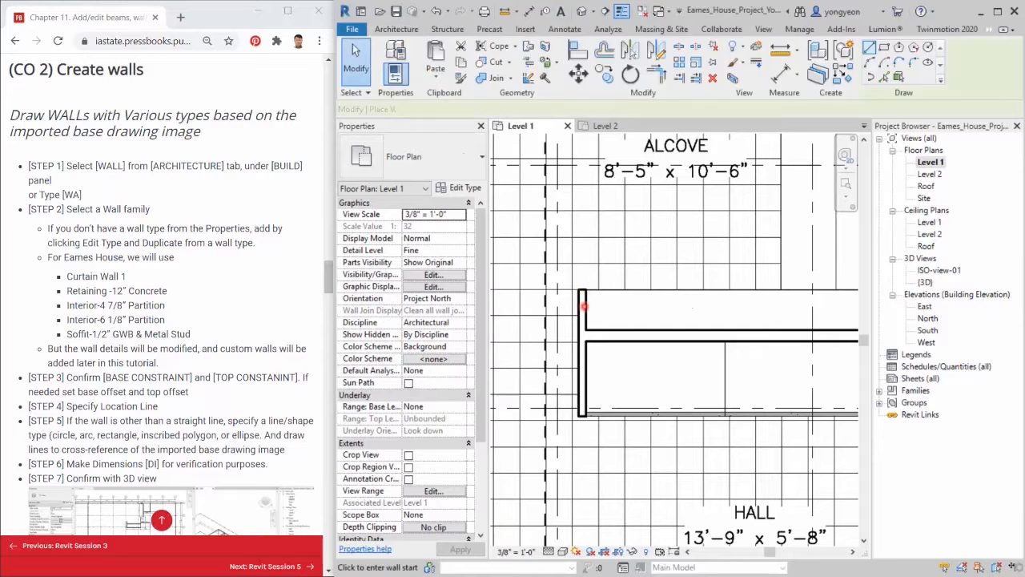
pyautogui.scroll(2, 584, 306)
pyautogui.click(579, 272)
pyautogui.scroll(-2, 579, 274)
pyautogui.scroll(4, 580, 391)
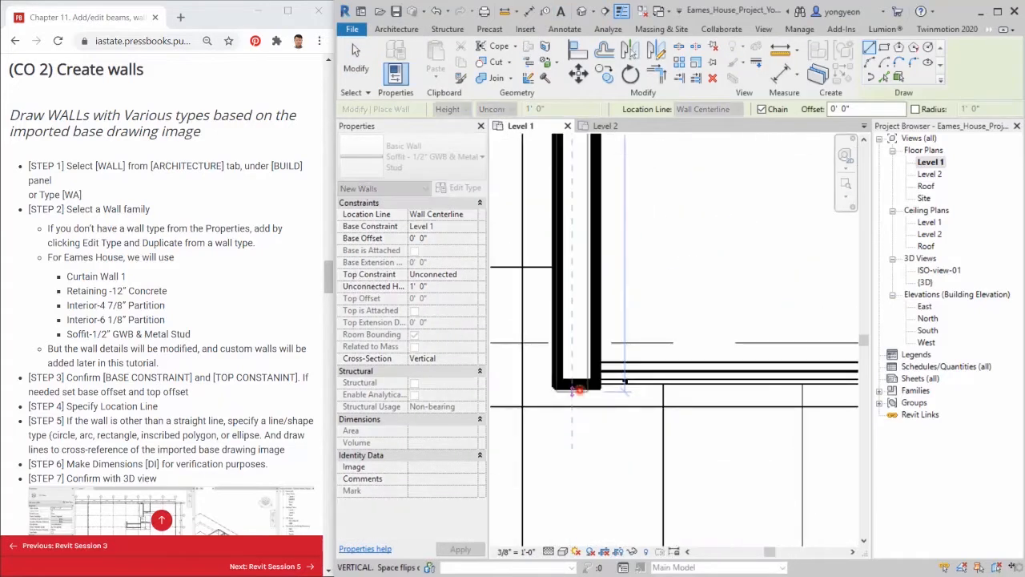
pyautogui.click(578, 391)
pyautogui.press('Escape')
pyautogui.press('Escape')
pyautogui.click(580, 388)
pyautogui.click(407, 150)
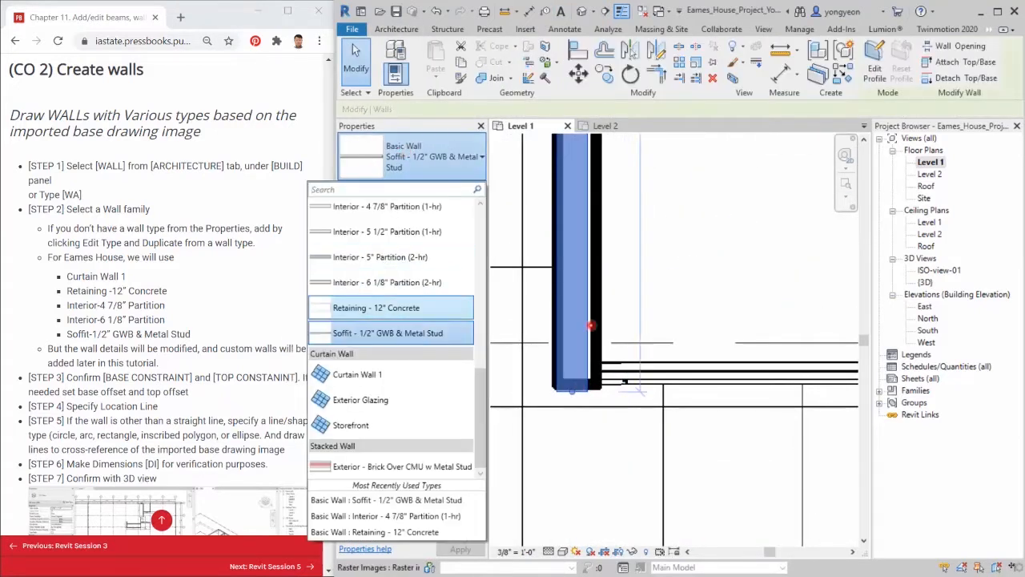
pyautogui.scroll(-3, 564, 449)
# Draw a horizontal soffit wall from the 3' 8" wall east along the traced built-in to the wall line beside the spiral stair
pyautogui.click(397, 28)
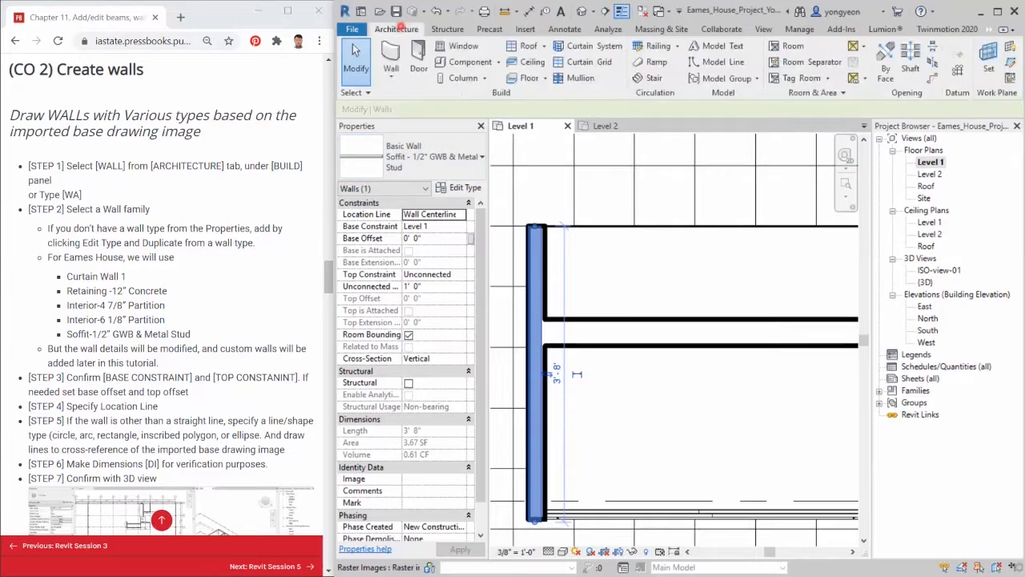
pyautogui.click(388, 53)
pyautogui.click(535, 334)
pyautogui.scroll(-2, 767, 353)
pyautogui.scroll(-2, 767, 354)
pyautogui.moveTo(849, 351); pyautogui.dragTo(681, 383, button='middle')
pyautogui.scroll(2, 728, 385)
pyautogui.click(727, 384)
# Continue the soffit wall vertically down beside the spiral stair for about 2' 3", to the end of the traced wall
pyautogui.moveTo(513, 529); pyautogui.dragTo(577, 403, button='middle')
pyautogui.scroll(-3, 731, 522)
pyautogui.scroll(3, 730, 449)
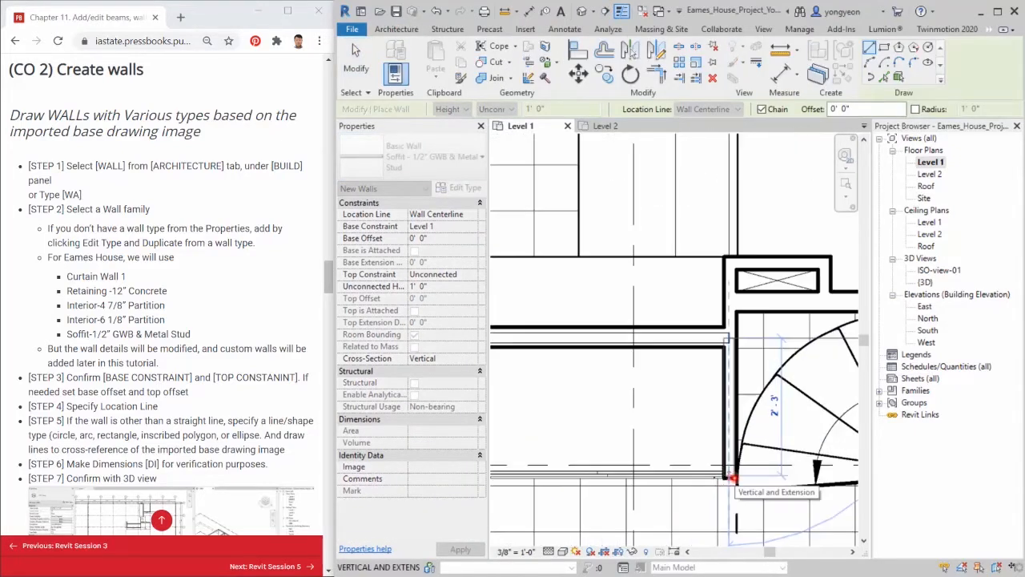
pyautogui.click(731, 478)
pyautogui.press('Escape')
pyautogui.press('Escape')
# Stretch the upper end of the vertical soffit wall beside the stair to the top of the small shaft, about 3' 6" long
pyautogui.click(728, 417)
pyautogui.moveTo(727, 340); pyautogui.dragTo(728, 265)
pyautogui.moveTo(728, 265); pyautogui.dragTo(632, 355, button='middle')
# Draw soffit walls from the top of the stair-side wall, about 1' 7" across the small shaft and on above the spiral stair
pyautogui.click(397, 29)
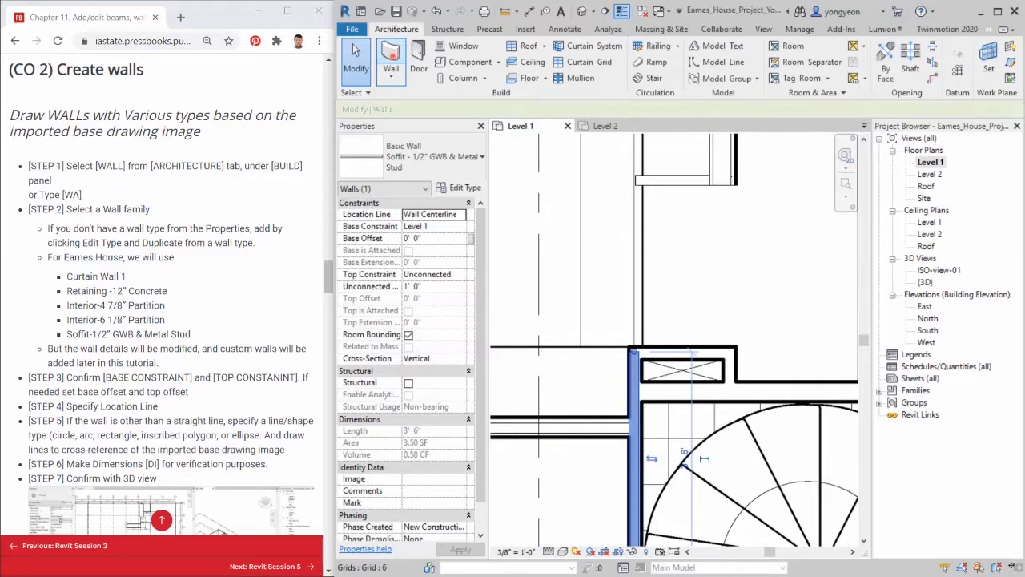
pyautogui.click(388, 53)
pyautogui.click(635, 351)
pyautogui.click(732, 352)
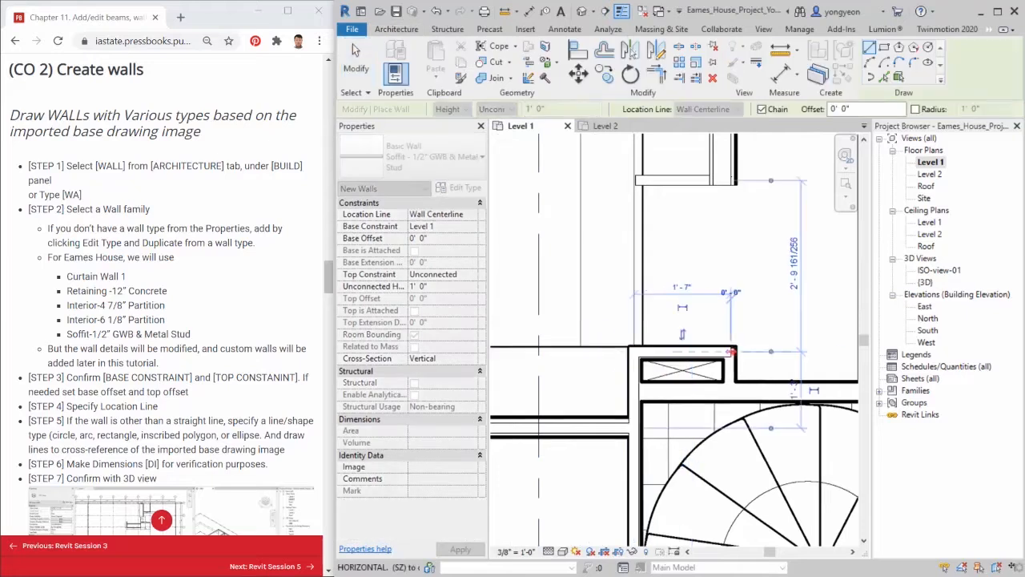
pyautogui.moveTo(666, 404); pyautogui.dragTo(541, 420, button='middle')
pyautogui.press('Escape')
pyautogui.press('Escape')
# Change the horizontal wall above the spiral stair to the type Interior - 4 7/8" Partition (1-hr)
pyautogui.click(544, 412)
pyautogui.click(427, 165)
pyautogui.click(400, 206)
pyautogui.click(353, 44)
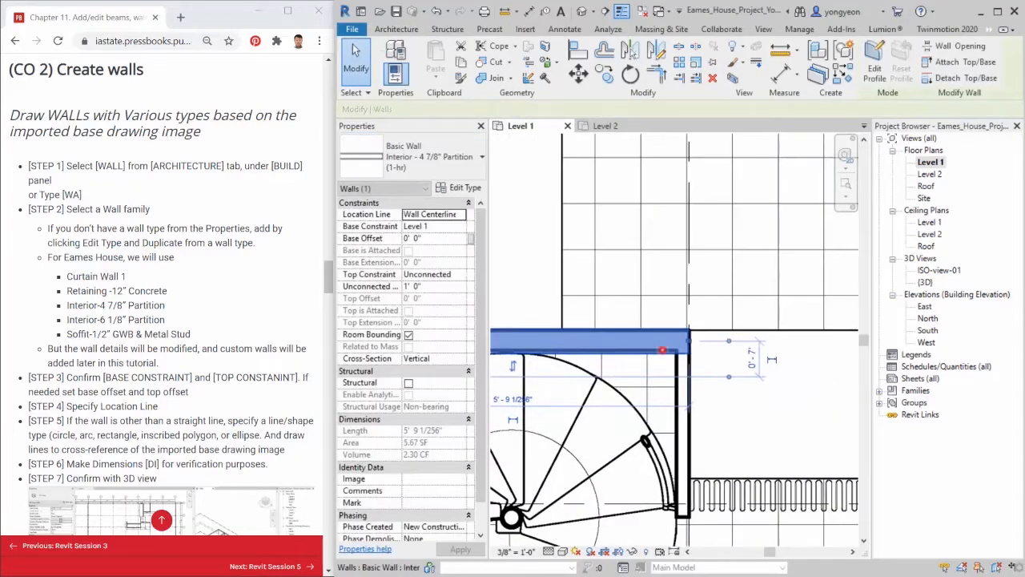
# Draw a vertical soffit wall about 2' 10" long from the horizontal partition down the far side of the spiral stair
pyautogui.click(396, 29)
pyautogui.click(388, 53)
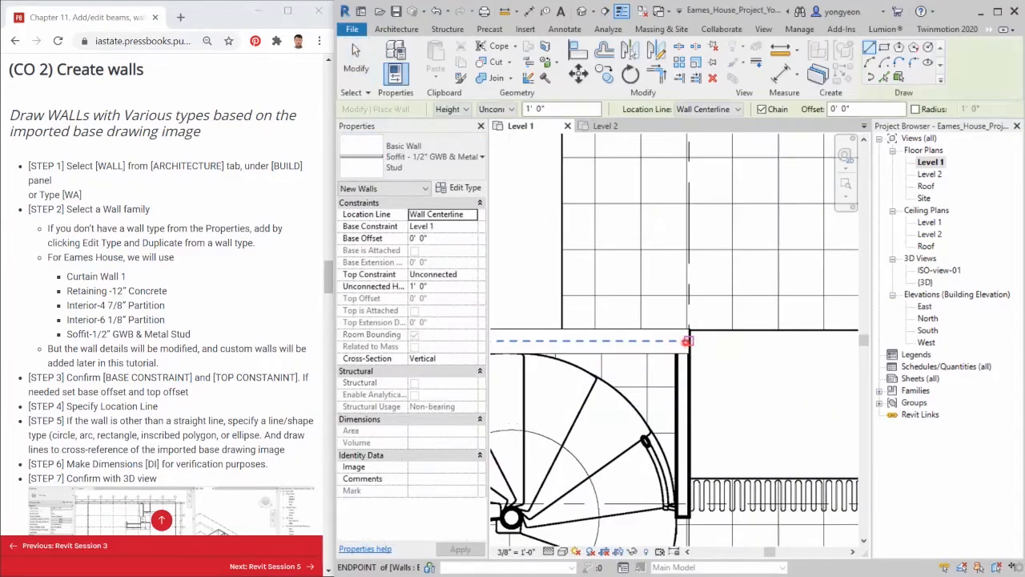
pyautogui.click(688, 341)
pyautogui.click(687, 516)
pyautogui.press('Escape')
pyautogui.press('Escape')
pyautogui.moveTo(688, 517); pyautogui.dragTo(765, 453, button='middle')
pyautogui.scroll(-3, 767, 448)
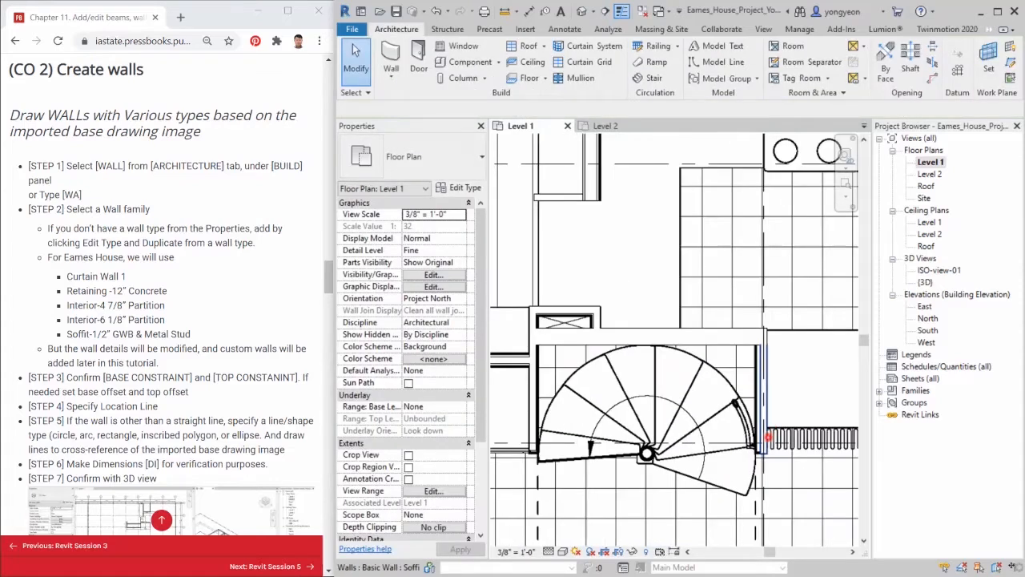
pyautogui.click(537, 403)
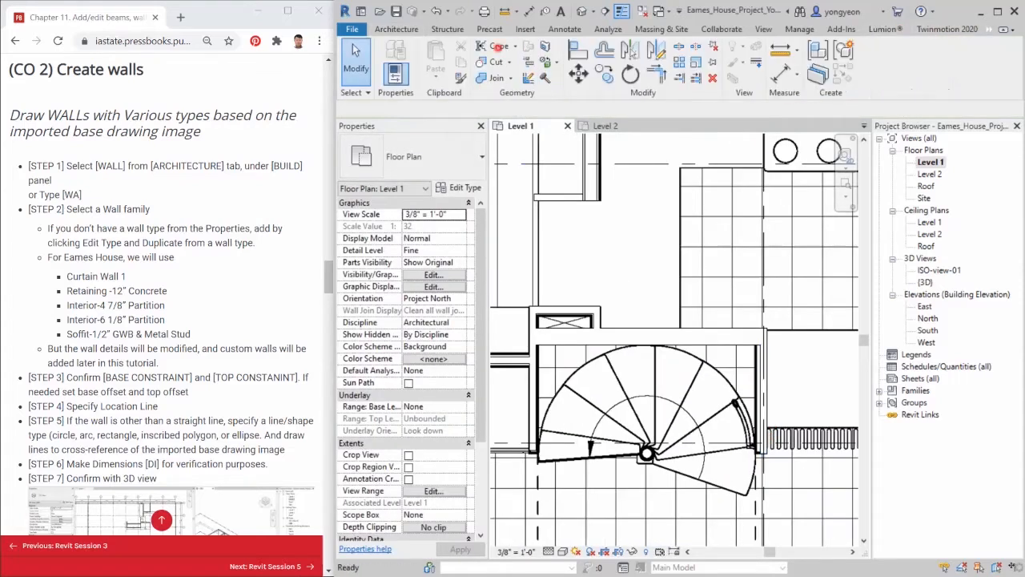
pyautogui.press('a')
pyautogui.press('l')
pyautogui.scroll(5, 705, 396)
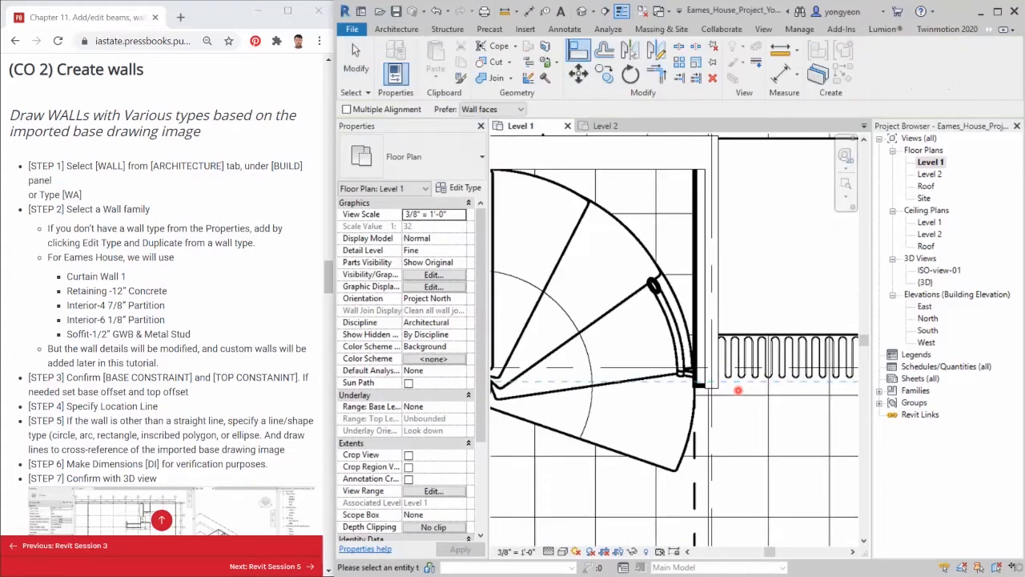
pyautogui.press('Escape')
pyautogui.scroll(-5, 640, 402)
pyautogui.scroll(5, 528, 414)
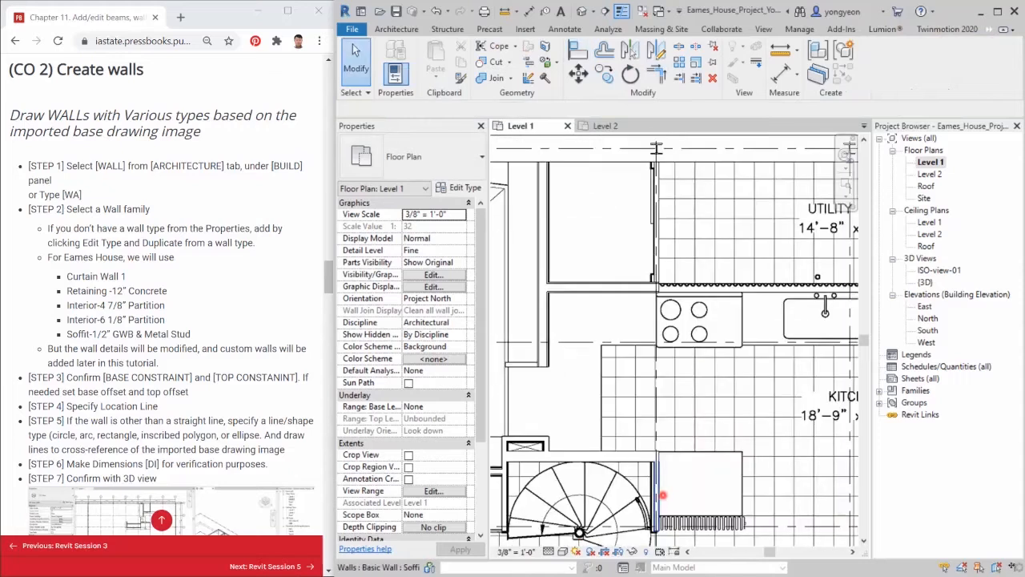
# Dimension the alcove's depth from the concrete retaining wall down to the upper end of the vertical soffit wall
pyautogui.moveTo(535, 439); pyautogui.dragTo(607, 504, button='middle')
pyautogui.press('d')
pyautogui.press('i')
pyautogui.moveTo(615, 141); pyautogui.dragTo(621, 205, button='middle')
pyautogui.click(604, 208)
pyautogui.scroll(4, 612, 489)
pyautogui.click(612, 467)
pyautogui.scroll(-4, 609, 405)
pyautogui.scroll(3, 602, 341)
pyautogui.click(602, 337)
pyautogui.moveTo(612, 513); pyautogui.dragTo(636, 392, button='middle')
pyautogui.press('Escape')
# Move the alcove's depth dimension farther away from the vertical soffit wall
pyautogui.scroll(-1, 609, 482)
pyautogui.click(605, 500)
pyautogui.click(590, 281)
pyautogui.press('Escape')
pyautogui.moveTo(636, 460); pyautogui.dragTo(643, 431, button='middle')
pyautogui.moveTo(617, 299); pyautogui.dragTo(566, 283)
# Measure the length of the vertical soffit wall below the alcove
pyautogui.press('d')
pyautogui.press('i')
pyautogui.click(615, 353)
pyautogui.click(615, 500)
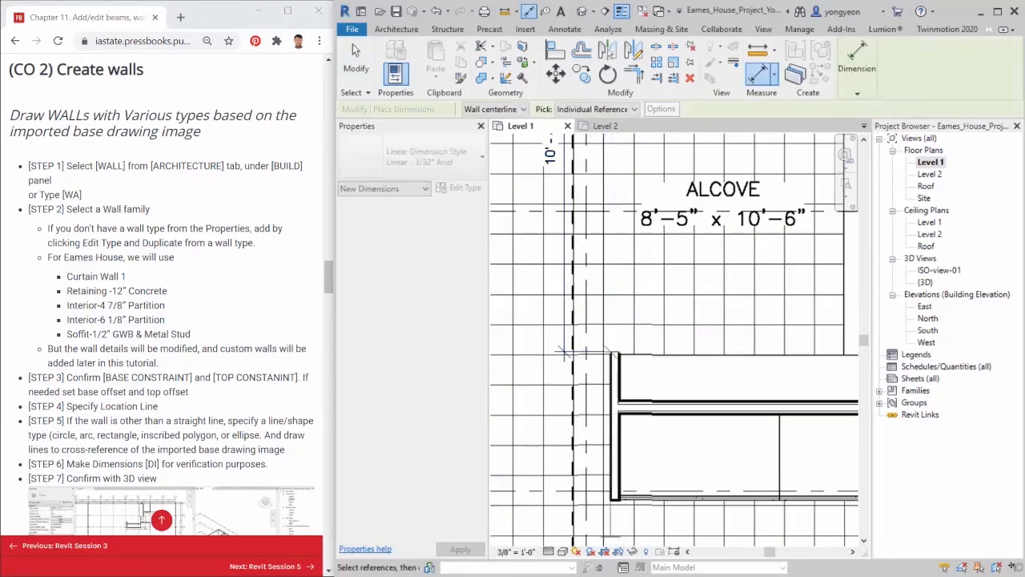
pyautogui.press('Escape')
pyautogui.click(615, 466)
pyautogui.moveTo(578, 380); pyautogui.dragTo(600, 458, button='middle')
pyautogui.press('Escape')
pyautogui.scroll(-1, 605, 460)
# Open the wall type choices for the horizontal partition below the alcove
pyautogui.moveTo(678, 468); pyautogui.dragTo(634, 445, button='middle')
pyautogui.click(645, 457)
pyautogui.click(436, 161)
pyautogui.scroll(1, 425, 218)
pyautogui.press('Escape')
pyautogui.scroll(3, 565, 435)
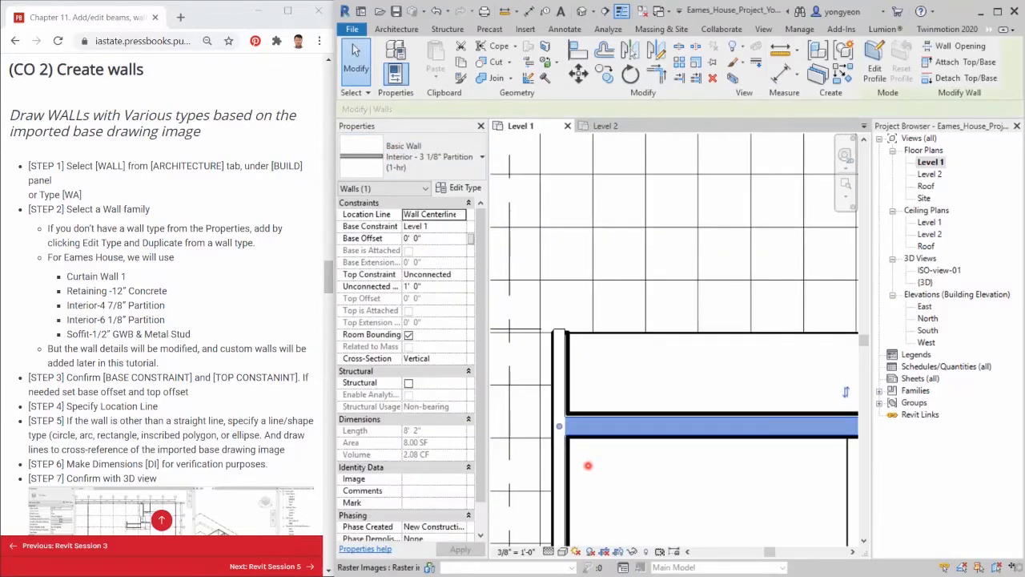
# Dimension the partition below the alcove from the soffit wall's upper end and set that distance to 1' 3"
pyautogui.press('d')
pyautogui.press('i')
pyautogui.click(645, 370)
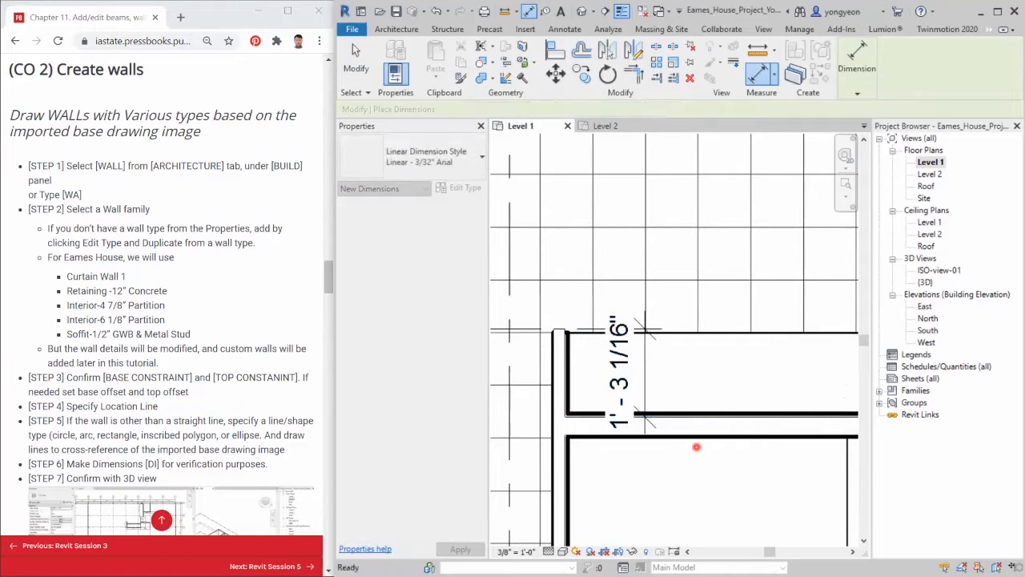
pyautogui.press('Escape')
pyautogui.click(692, 425)
pyautogui.moveTo(646, 389); pyautogui.dragTo(663, 396)
pyautogui.write('3')
pyautogui.press('Return')
pyautogui.press('Escape')
# Dimension the width below the alcove between the far soffit wall and the stair-side soffit wall
pyautogui.scroll(-4, 664, 459)
pyautogui.moveTo(673, 528); pyautogui.dragTo(616, 508, button='middle')
pyautogui.press('d')
pyautogui.press('i')
pyautogui.click(533, 422)
pyautogui.click(813, 422)
pyautogui.click(758, 367)
pyautogui.press('Escape')
# Open the width dimension below the alcove for editing with the far soffit wall selected
pyautogui.click(529, 425)
pyautogui.click(671, 354)
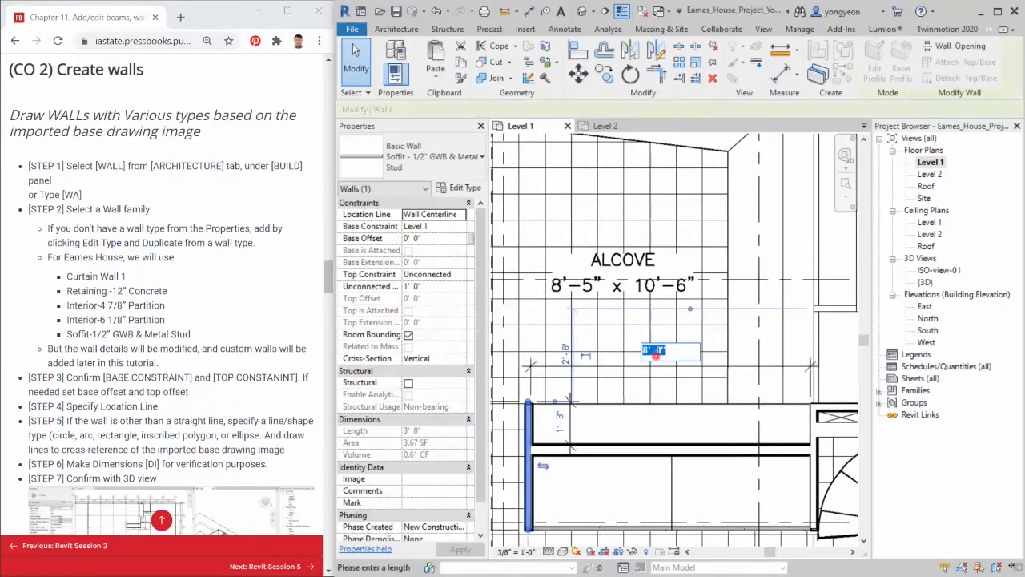
pyautogui.press('Escape')
pyautogui.moveTo(754, 435); pyautogui.dragTo(753, 385, button='middle')
pyautogui.press('Escape')
# Dimension the vertical distance from the partition below the alcove to the top wall of the small shaft
pyautogui.moveTo(841, 316); pyautogui.dragTo(687, 401, button='middle')
pyautogui.scroll(1, 688, 435)
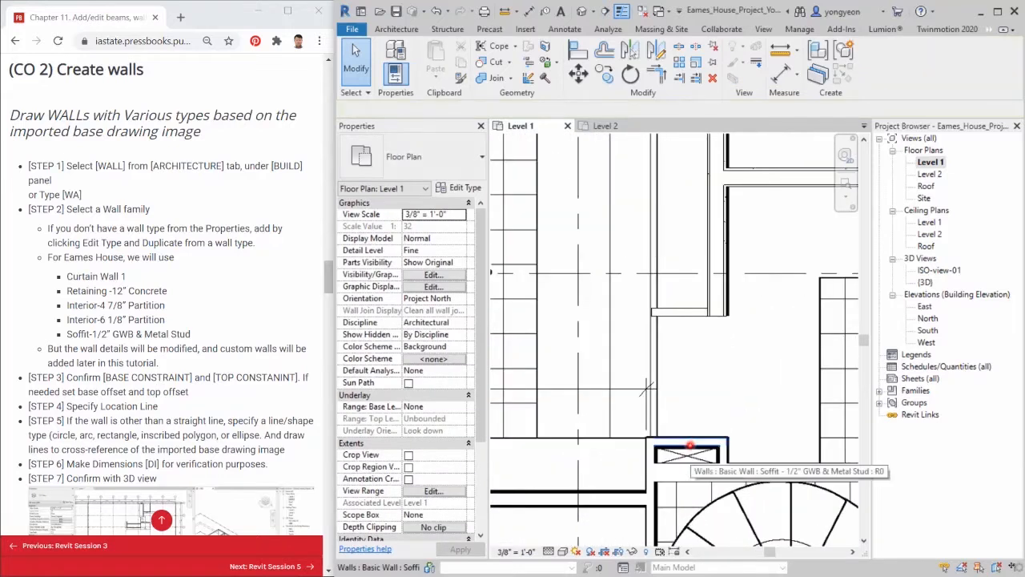
pyautogui.press('d')
pyautogui.press('i')
pyautogui.click(637, 490)
pyautogui.click(672, 432)
pyautogui.click(618, 428)
pyautogui.press('Escape')
# Set the distance between the shaft's top wall and the partition to 1' 2 1/2"
pyautogui.scroll(2, 671, 455)
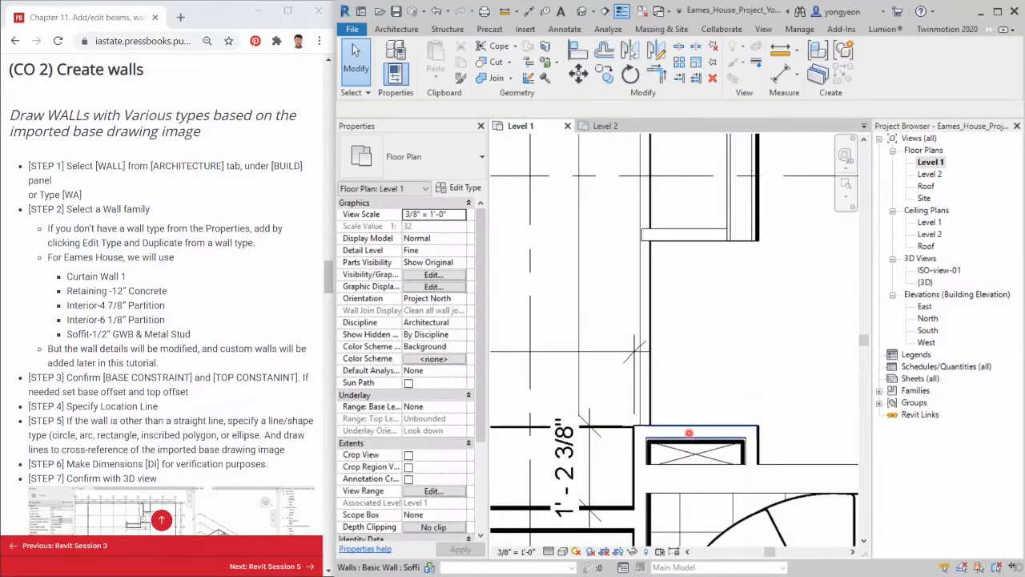
pyautogui.click(687, 435)
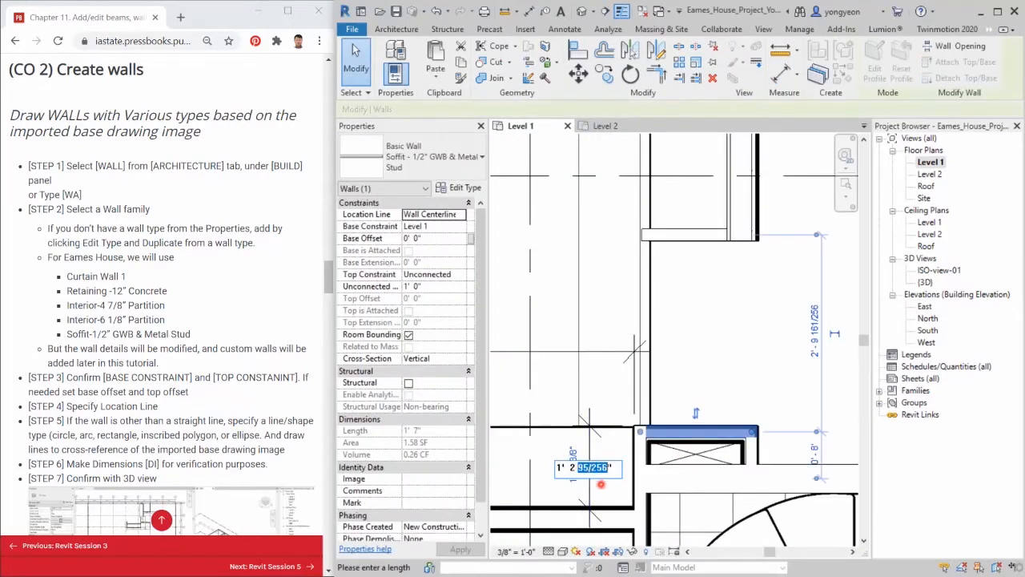
pyautogui.press('Escape')
pyautogui.moveTo(679, 376); pyautogui.dragTo(694, 390, button='middle')
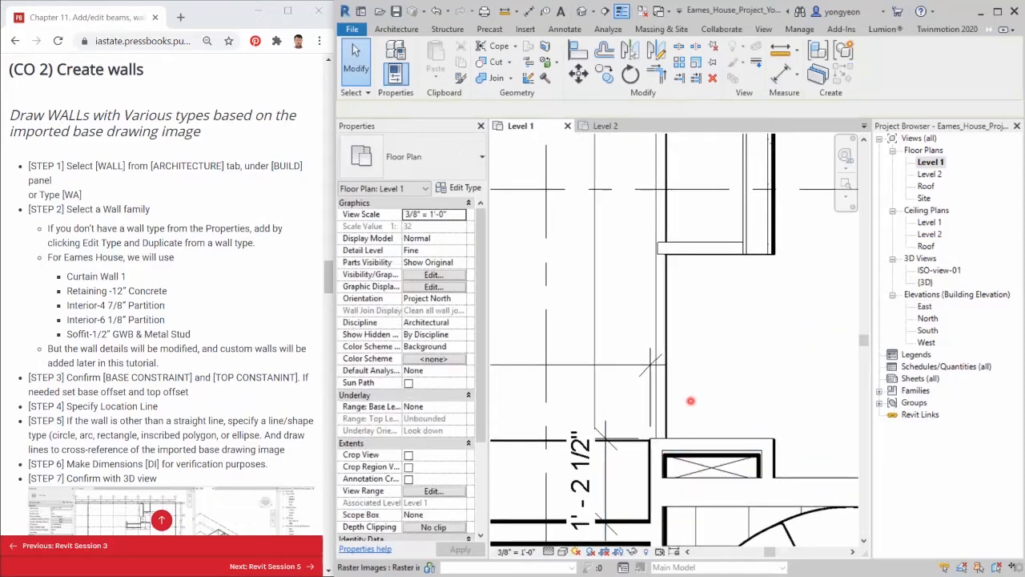
# Dimension the gap between the small shaft's top wall and the short horizontal wall above it
pyautogui.press('d')
pyautogui.press('i')
pyautogui.click(712, 439)
pyautogui.click(680, 254)
pyautogui.click(609, 267)
pyautogui.press('Escape')
pyautogui.click(695, 253)
pyautogui.press('Escape')
# Dimension the long vertical partition beside the closet from the column grid line next to the alcove
pyautogui.moveTo(680, 298); pyautogui.dragTo(725, 471, button='middle')
pyautogui.scroll(-2, 687, 428)
pyautogui.press('Escape')
pyautogui.click(745, 467)
pyautogui.press('d')
pyautogui.press('i')
pyautogui.click(601, 334)
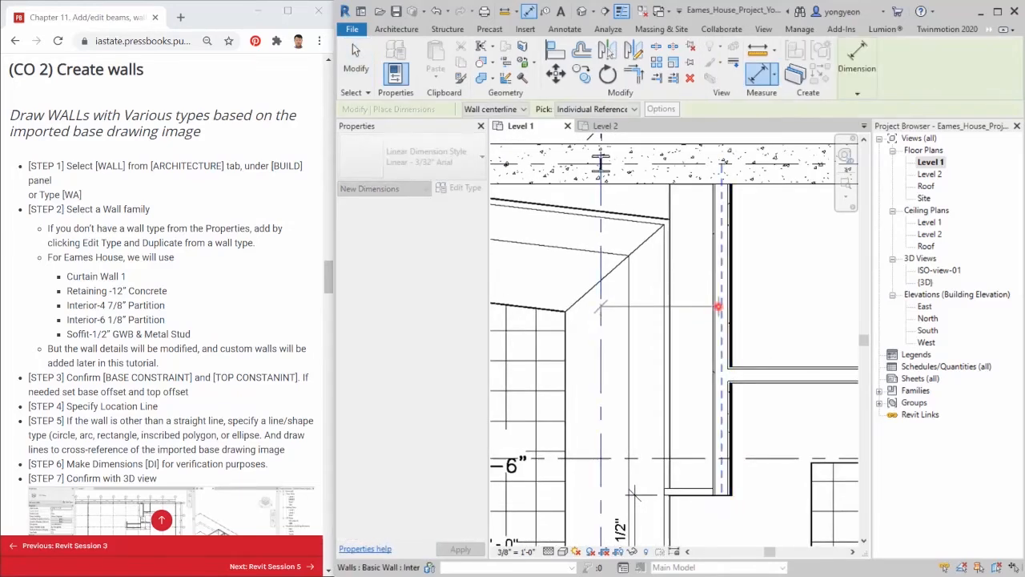
pyautogui.press('Escape')
pyautogui.click(717, 388)
pyautogui.moveTo(717, 386); pyautogui.dragTo(626, 446, button='middle')
pyautogui.scroll(1, 706, 399)
pyautogui.press('Escape')
pyautogui.press('d')
pyautogui.press('i')
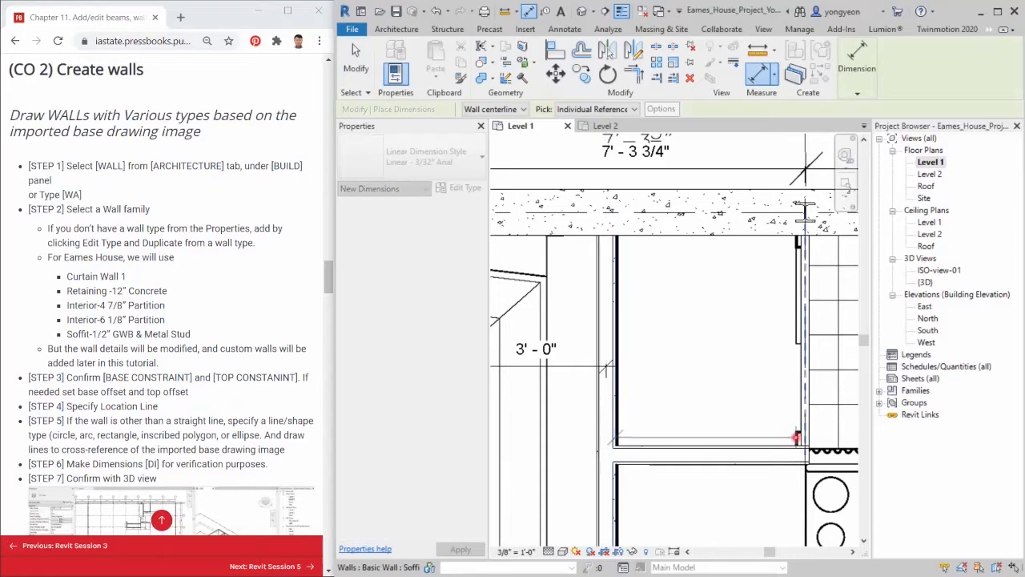
pyautogui.press('Escape')
pyautogui.press('Escape')
pyautogui.click(806, 432)
pyautogui.press('a')
pyautogui.press('l')
pyautogui.scroll(2, 807, 437)
pyautogui.press('Escape')
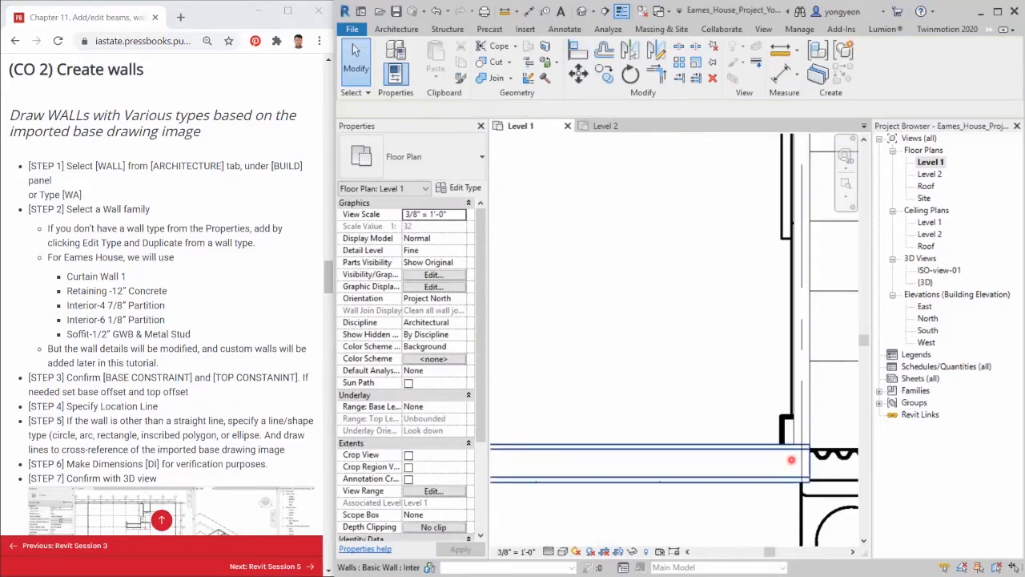
# Move the closet's vertical soffit wall sideways so its outer face sits on the column grid line
pyautogui.click(803, 459)
pyautogui.click(809, 425)
pyautogui.press('m')
pyautogui.press('v')
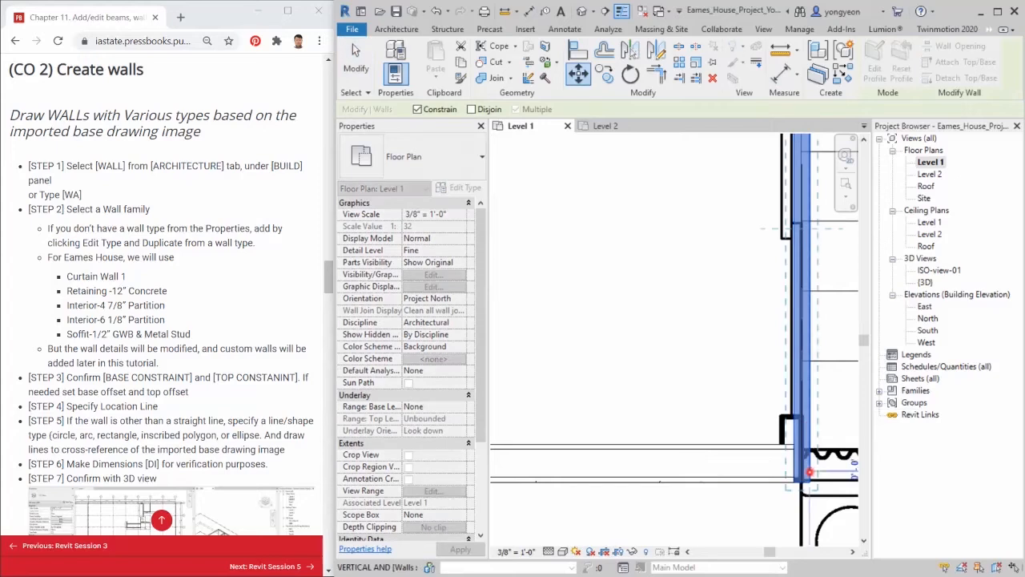
pyautogui.click(810, 473)
pyautogui.click(801, 474)
pyautogui.scroll(-3, 793, 471)
pyautogui.press('Escape')
# Dimension the closet's width between the vertical partition and the moved soffit wall, in line with the existing dimension
pyautogui.press('d')
pyautogui.press('i')
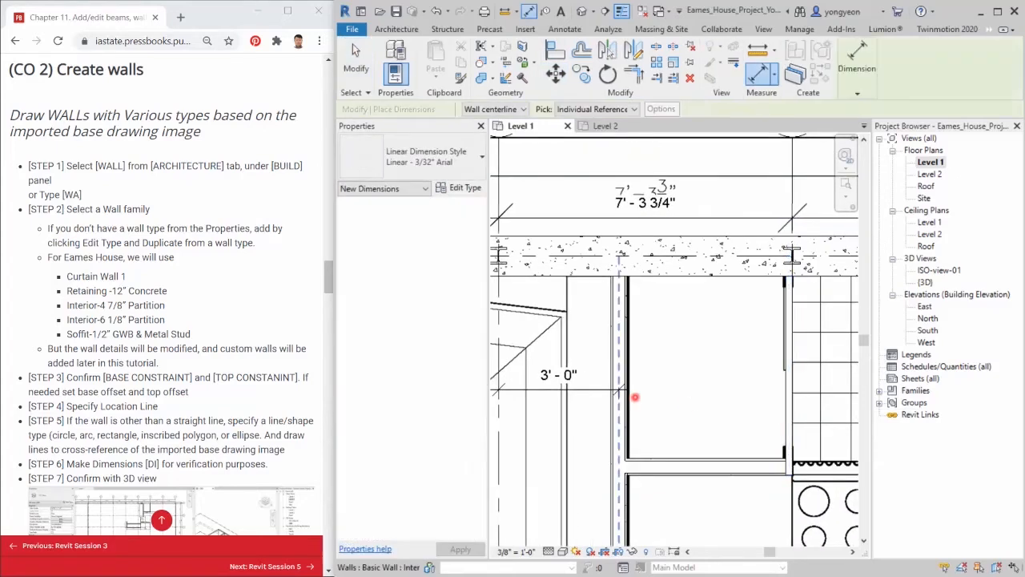
pyautogui.click(785, 443)
pyautogui.click(767, 393)
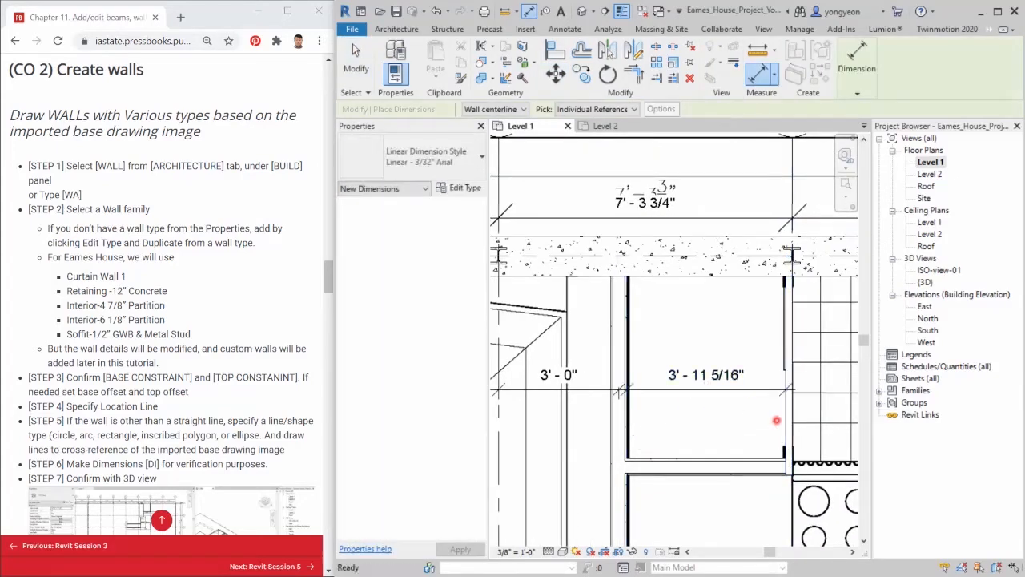
pyautogui.press('Escape')
# Set the closet's width to 3' 11 1/4" by adjusting the vertical soffit wall
pyautogui.scroll(2, 786, 416)
pyautogui.click(794, 411)
pyautogui.click(647, 348)
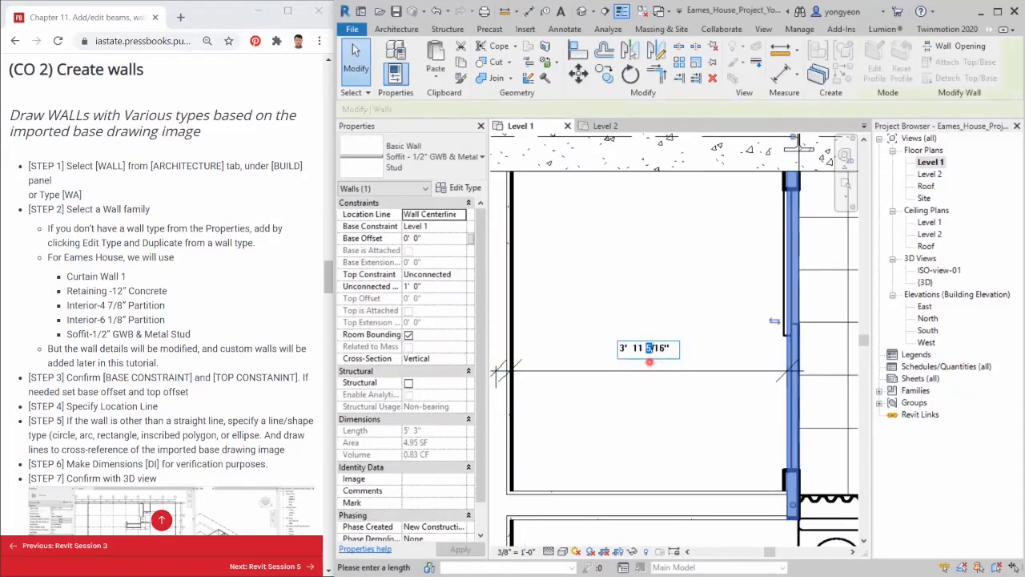
pyautogui.click(644, 383)
pyautogui.click(697, 404)
pyautogui.press('Escape')
# Dimension the closet's depth from the concrete retaining wall to the horizontal partition below it
pyautogui.scroll(-2, 727, 404)
pyautogui.moveTo(713, 448); pyautogui.dragTo(725, 381, button='middle')
pyautogui.scroll(-1, 735, 360)
pyautogui.press('d')
pyautogui.press('i')
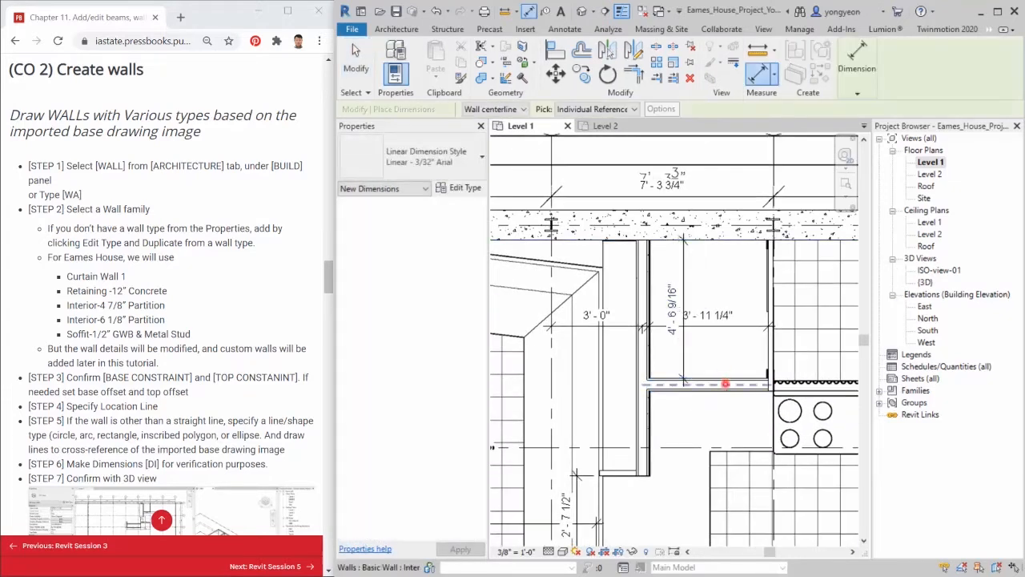
pyautogui.press('Escape')
# Set the closet's depth to 4' 6 8/16" by adjusting the horizontal partition
pyautogui.click(725, 383)
pyautogui.click(664, 309)
pyautogui.write('8')
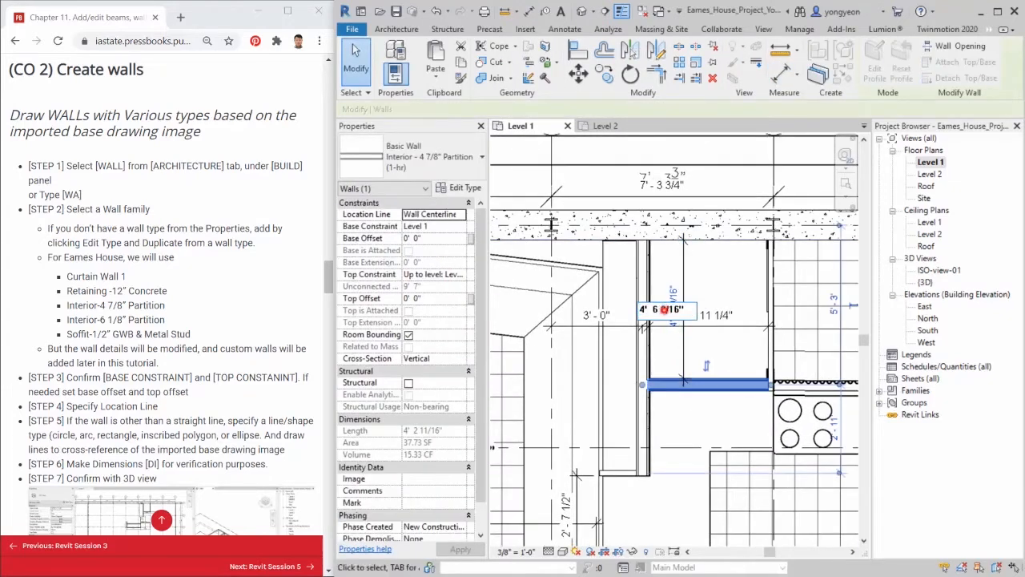
pyautogui.press('Return')
pyautogui.click(736, 295)
# Dimension the width of the spiral stair enclosure between its two vertical soffit walls, placing the dimension below the stair
pyautogui.scroll(-1, 736, 295)
pyautogui.scroll(-1, 757, 311)
pyautogui.moveTo(719, 399); pyautogui.dragTo(710, 304, button='middle')
pyautogui.scroll(3, 645, 461)
pyautogui.moveTo(616, 479); pyautogui.dragTo(563, 441, button='middle')
pyautogui.press('d')
pyautogui.press('i')
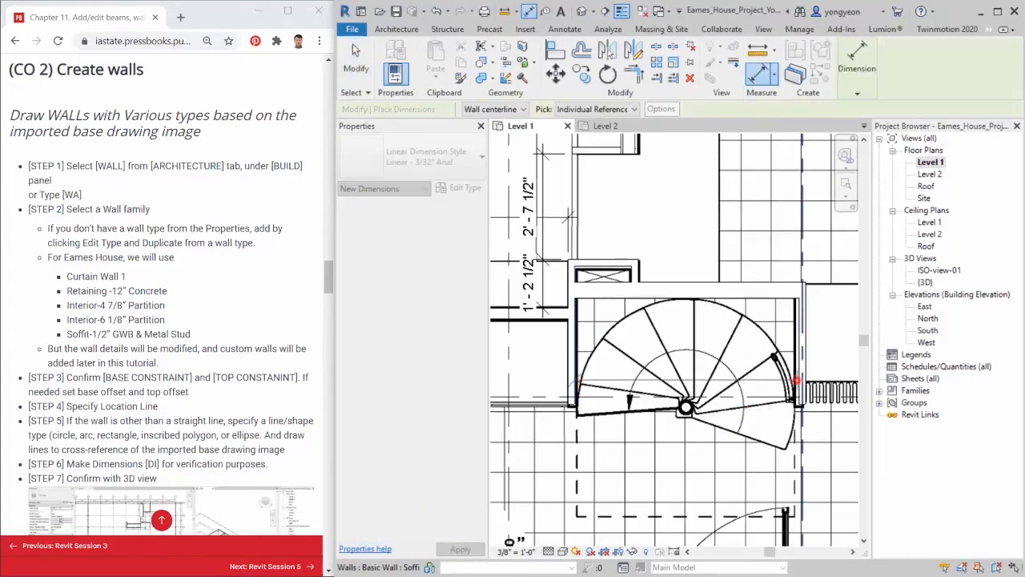
pyautogui.scroll(3, 796, 380)
pyautogui.click(801, 380)
pyautogui.scroll(-3, 798, 383)
pyautogui.click(757, 483)
pyautogui.press('Escape')
# Set the spiral stair enclosure's width to 5' 6" by moving the vertical soffit wall on its outer side
pyautogui.scroll(2, 798, 411)
pyautogui.click(800, 390)
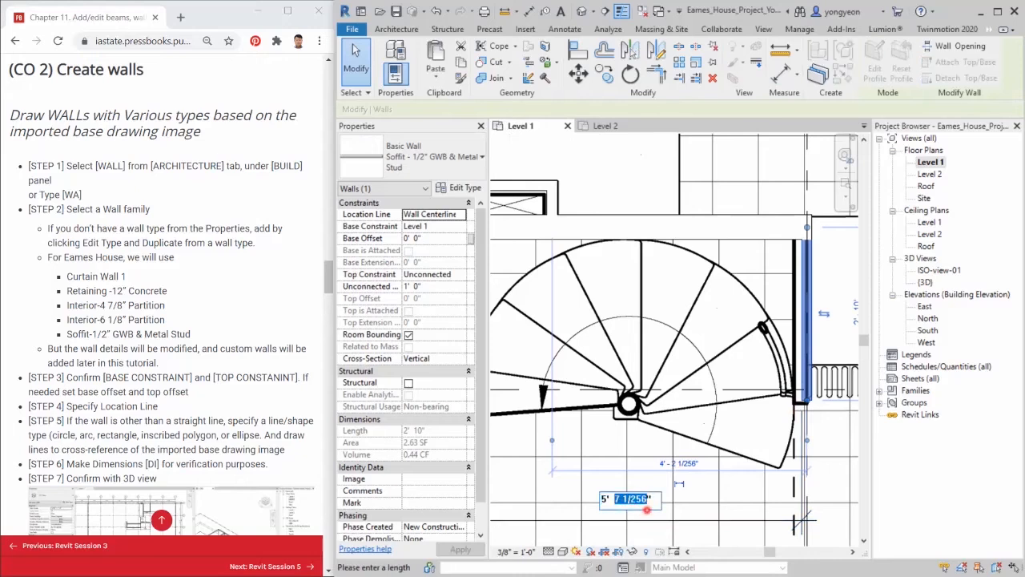
pyautogui.write('6')
pyautogui.press('Return')
pyautogui.press('Escape')
# Dimension the depth of the spiral stair enclosure from the horizontal wall above the stair to the lower end of the vertical soffit wall
pyautogui.scroll(-1, 767, 412)
pyautogui.moveTo(589, 346); pyautogui.dragTo(669, 321, button='middle')
pyautogui.press('d')
pyautogui.press('i')
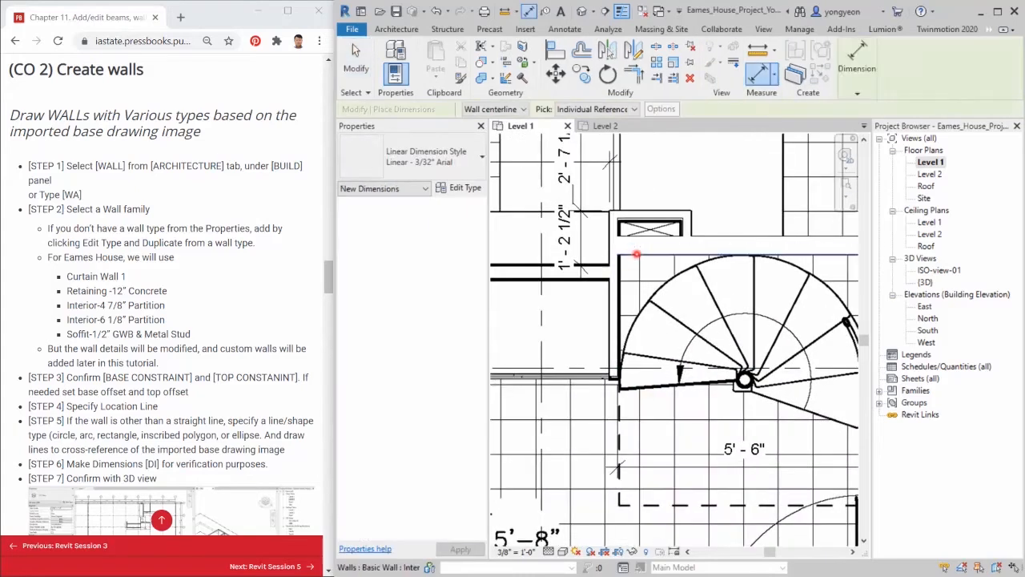
pyautogui.scroll(2, 638, 384)
pyautogui.click(681, 361)
pyautogui.scroll(-2, 671, 372)
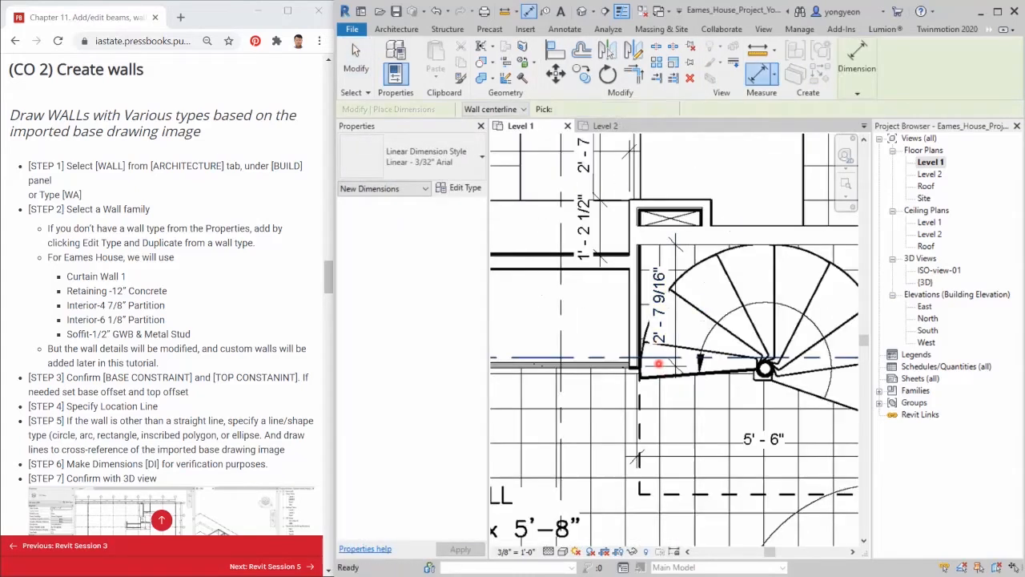
pyautogui.press('Escape')
# Set the stair enclosure's depth to 2' 8" by adjusting the lower end of the vertical soffit wall
pyautogui.click(636, 346)
pyautogui.click(653, 308)
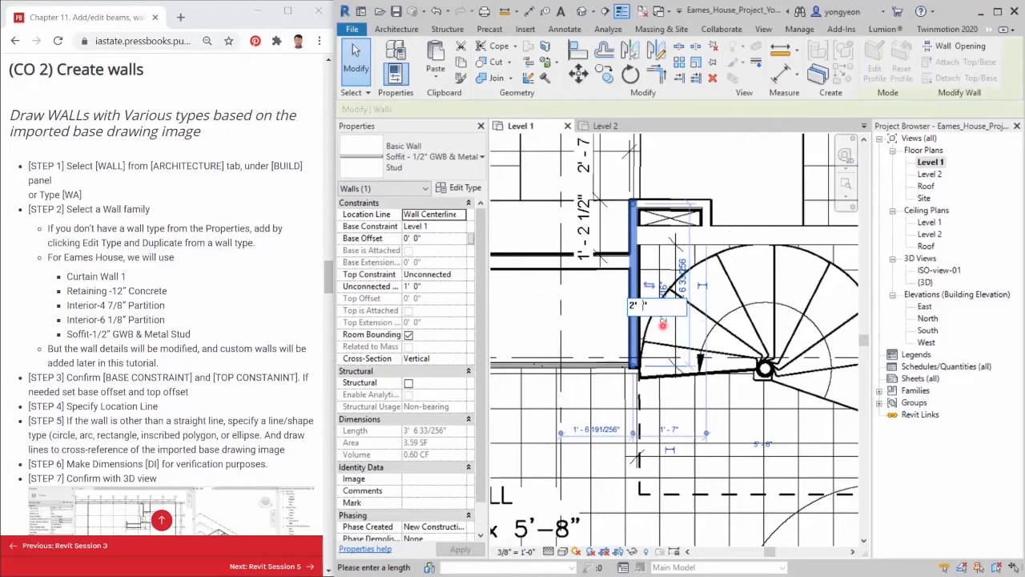
pyautogui.press('Return')
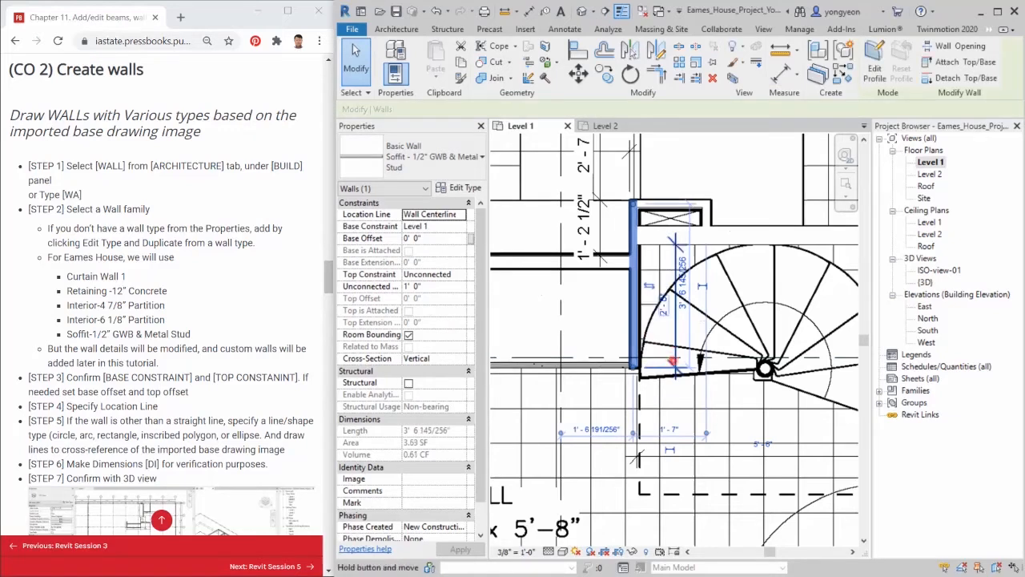
pyautogui.scroll(-1, 667, 363)
pyautogui.moveTo(618, 398); pyautogui.dragTo(774, 414, button='middle')
pyautogui.press('Escape')
# Align the lower end of the opposite stair soffit wall with the lower end of the adjusted soffit wall
pyautogui.press('a')
pyautogui.press('l')
pyautogui.scroll(4, 801, 387)
pyautogui.scroll(-4, 801, 374)
pyautogui.scroll(5, 577, 380)
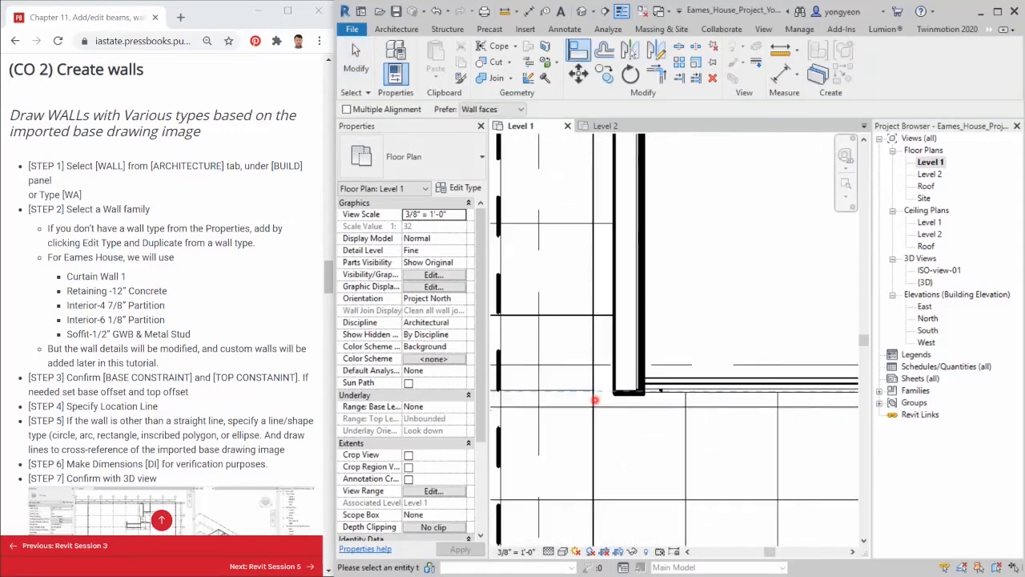
pyautogui.click(654, 384)
pyautogui.scroll(-4, 723, 407)
pyautogui.moveTo(723, 406); pyautogui.dragTo(524, 427, button='middle')
pyautogui.click(525, 427)
pyautogui.scroll(4, 799, 425)
pyautogui.click(758, 413)
pyautogui.scroll(-5, 774, 393)
pyautogui.press('Escape')
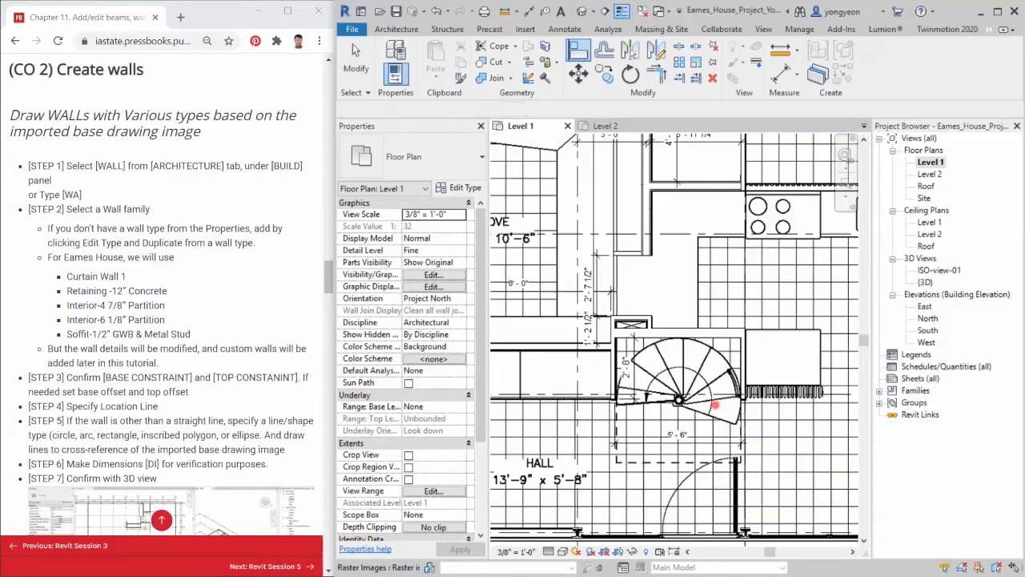
# Check the top constraint of the horizontal partition between the closet and the stove area
pyautogui.scroll(5, 715, 298)
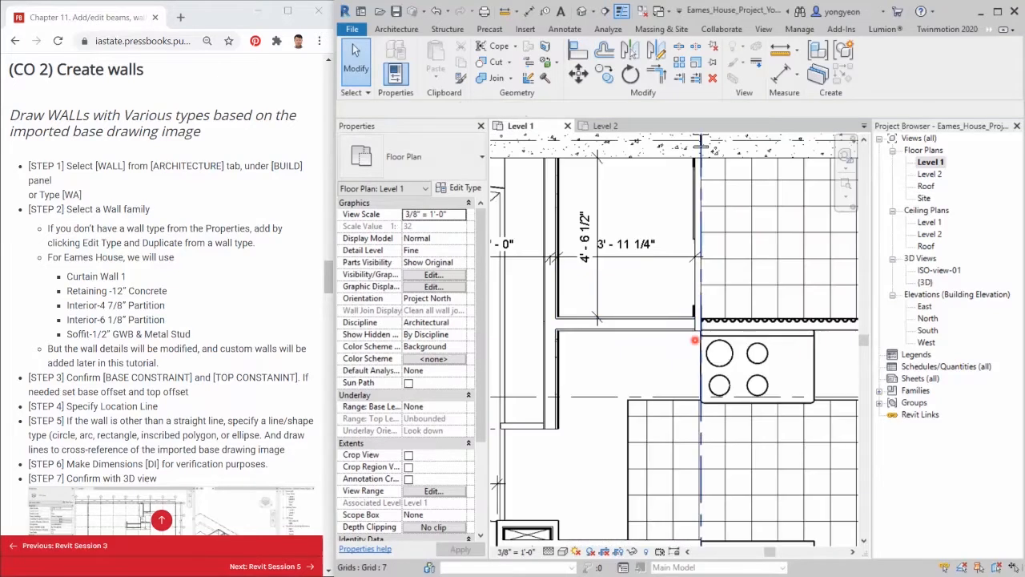
pyautogui.click(681, 324)
pyautogui.moveTo(693, 330); pyautogui.dragTo(591, 339, button='middle')
pyautogui.click(458, 273)
pyautogui.click(458, 273)
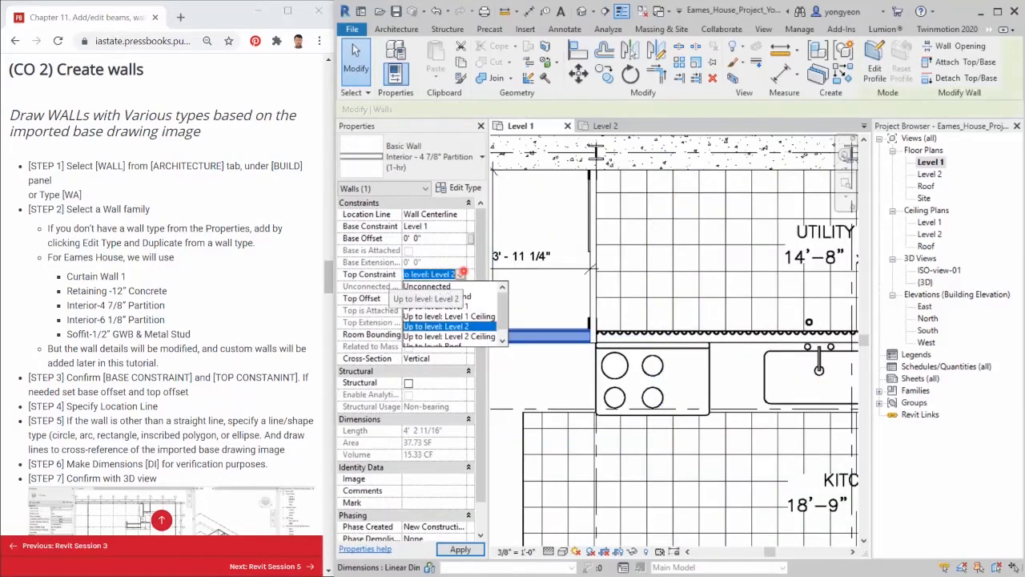
pyautogui.press('Escape')
pyautogui.press('Escape')
# In the 3D view, set the top constraint of the nine low Level 1 walls to Up to level: Level 1 Ceiling
pyautogui.doubleClick(926, 282)
pyautogui.scroll(4, 713, 316)
pyautogui.keyDown('shift'); pyautogui.moveTo(817, 193); pyautogui.dragTo(769, 149, button='middle'); pyautogui.keyUp('shift')
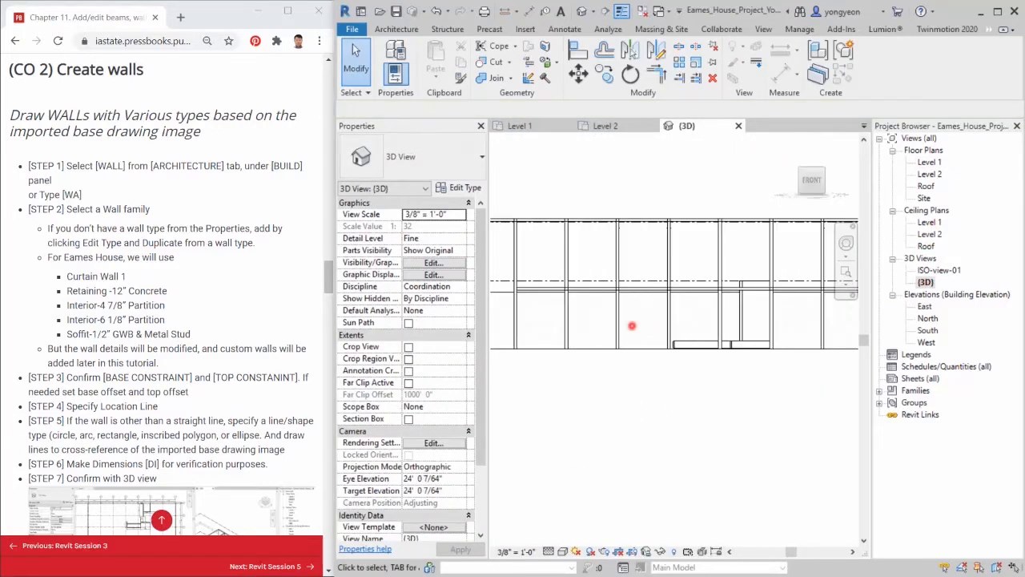
pyautogui.moveTo(625, 399); pyautogui.dragTo(819, 331)
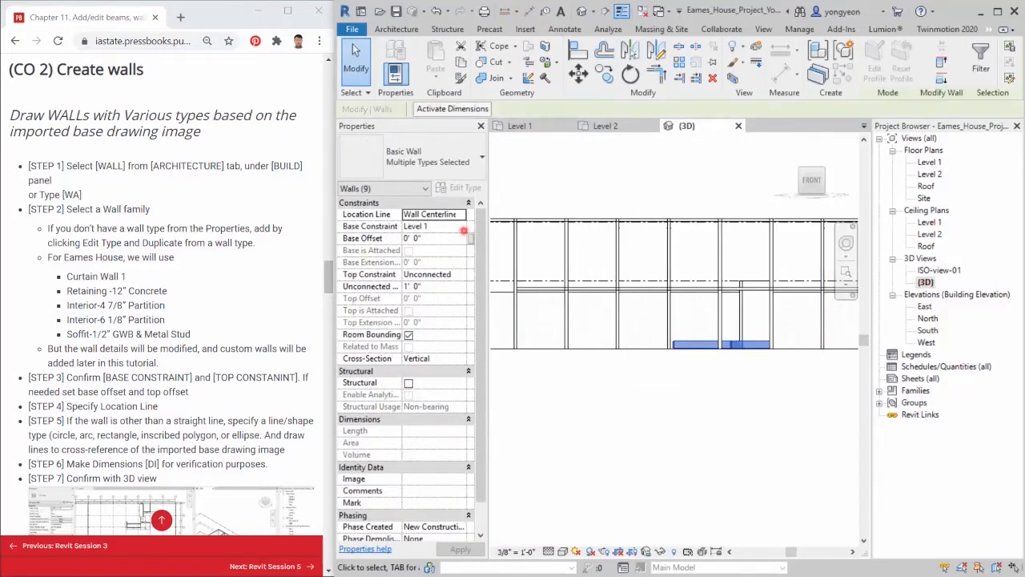
pyautogui.click(462, 275)
pyautogui.click(454, 316)
pyautogui.scroll(3, 739, 286)
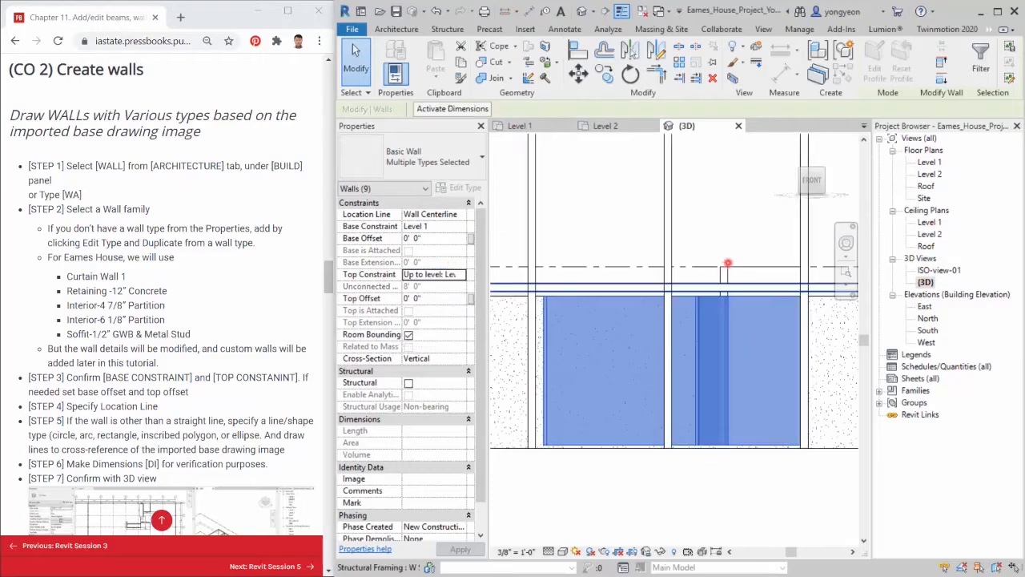
pyautogui.press('Escape')
# Set the top constraint of the interior partitions that rise above the Level 2 beams to Up to level: Level 1 Ceiling
pyautogui.scroll(-2, 696, 230)
pyautogui.moveTo(692, 216); pyautogui.dragTo(724, 221)
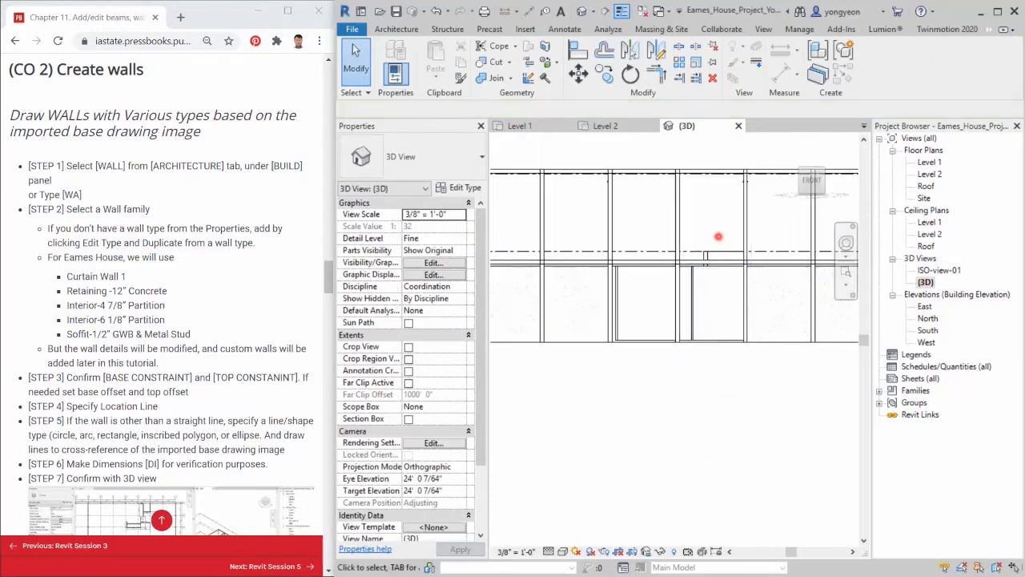
pyautogui.scroll(4, 713, 249)
pyautogui.click(690, 273)
pyautogui.keyDown('ctrl'); pyautogui.click(726, 294); pyautogui.keyUp('ctrl')
pyautogui.click(721, 225)
pyautogui.click(689, 274)
pyautogui.moveTo(822, 170); pyautogui.dragTo(682, 377)
pyautogui.keyDown('ctrl'); pyautogui.click(667, 252); pyautogui.keyUp('ctrl')
pyautogui.click(460, 275)
pyautogui.click(460, 316)
pyautogui.scroll(-4, 757, 364)
pyautogui.click(716, 423)
# Examine the walls in 3D and compare the Level 1 and Level 2 floor plans around the spiral stair
pyautogui.moveTo(810, 183)
pyautogui.mouseDown()
pyautogui.moveTo(827, 164)
pyautogui.moveTo(861, 178)
pyautogui.moveTo(797, 182)
pyautogui.moveTo(801, 196)
pyautogui.mouseUp()
pyautogui.scroll(3, 655, 476)
pyautogui.scroll(-3, 654, 477)
pyautogui.moveTo(654, 477); pyautogui.dragTo(633, 521, button='middle')
pyautogui.click(600, 125)
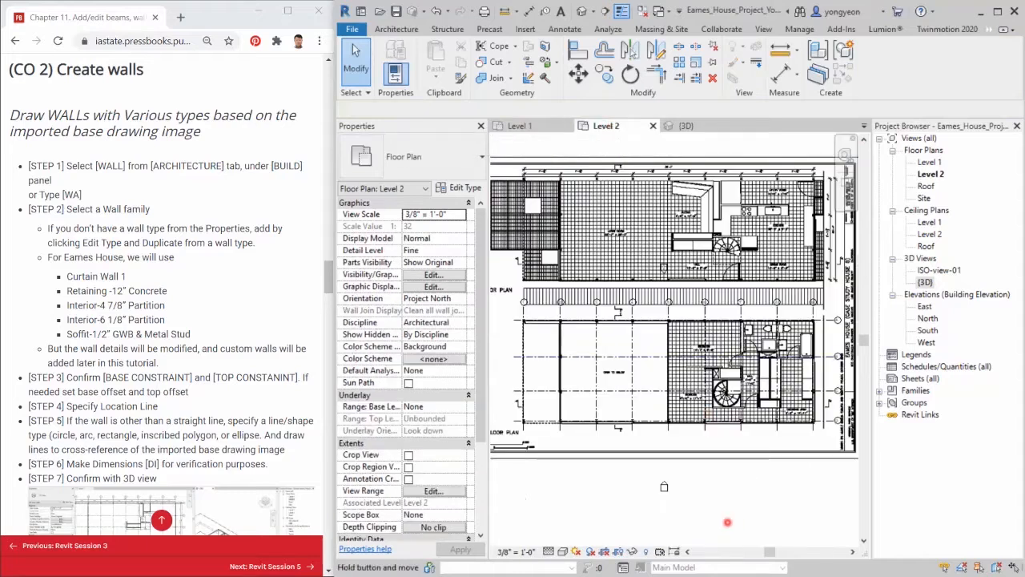
pyautogui.scroll(4, 685, 307)
pyautogui.moveTo(685, 307); pyautogui.dragTo(700, 269, button='middle')
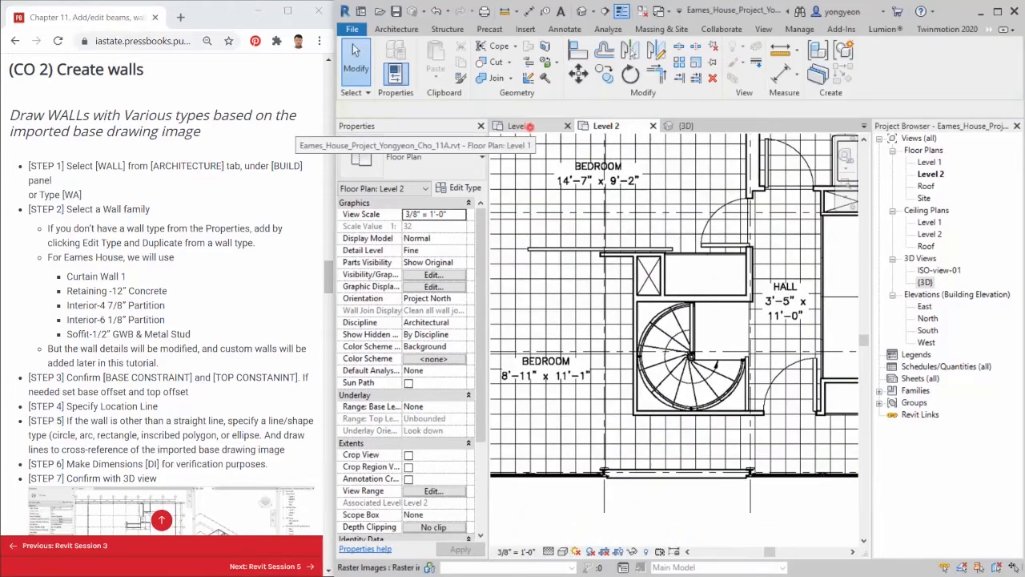
pyautogui.click(521, 126)
pyautogui.click(607, 125)
pyautogui.moveTo(654, 343); pyautogui.dragTo(612, 375, button='middle')
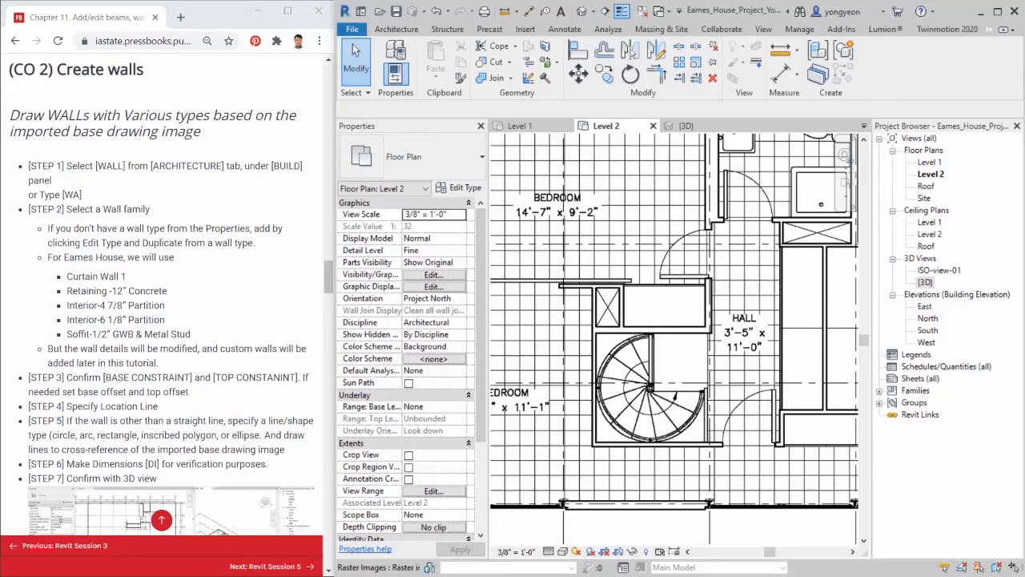
pyautogui.click(685, 126)
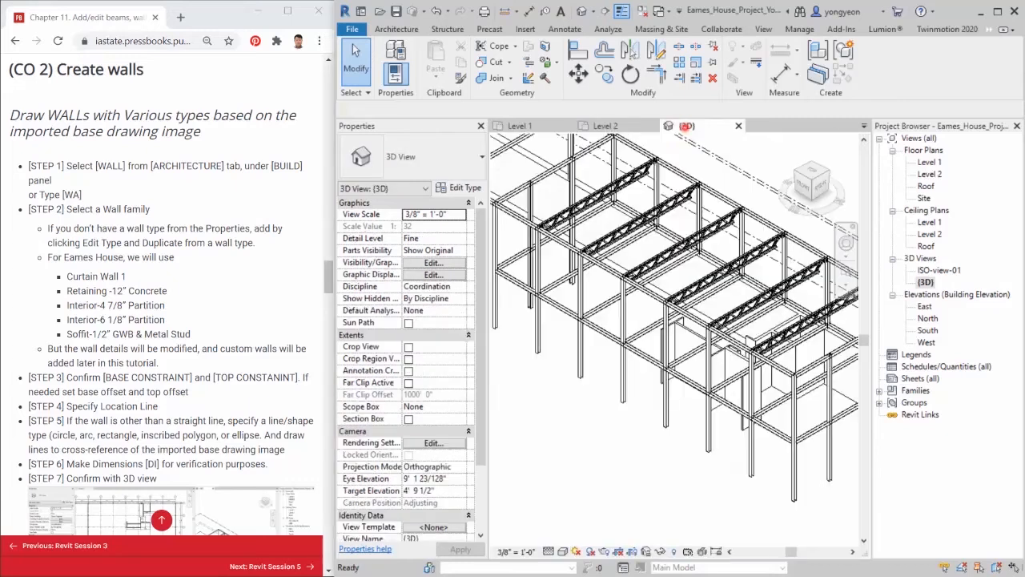
pyautogui.moveTo(598, 458); pyautogui.dragTo(544, 469, button='middle')
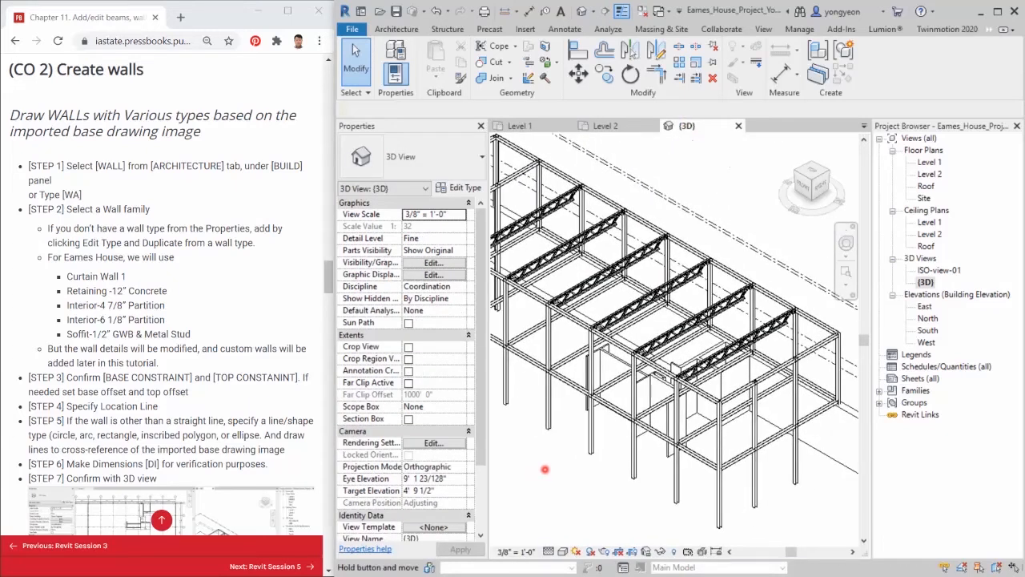